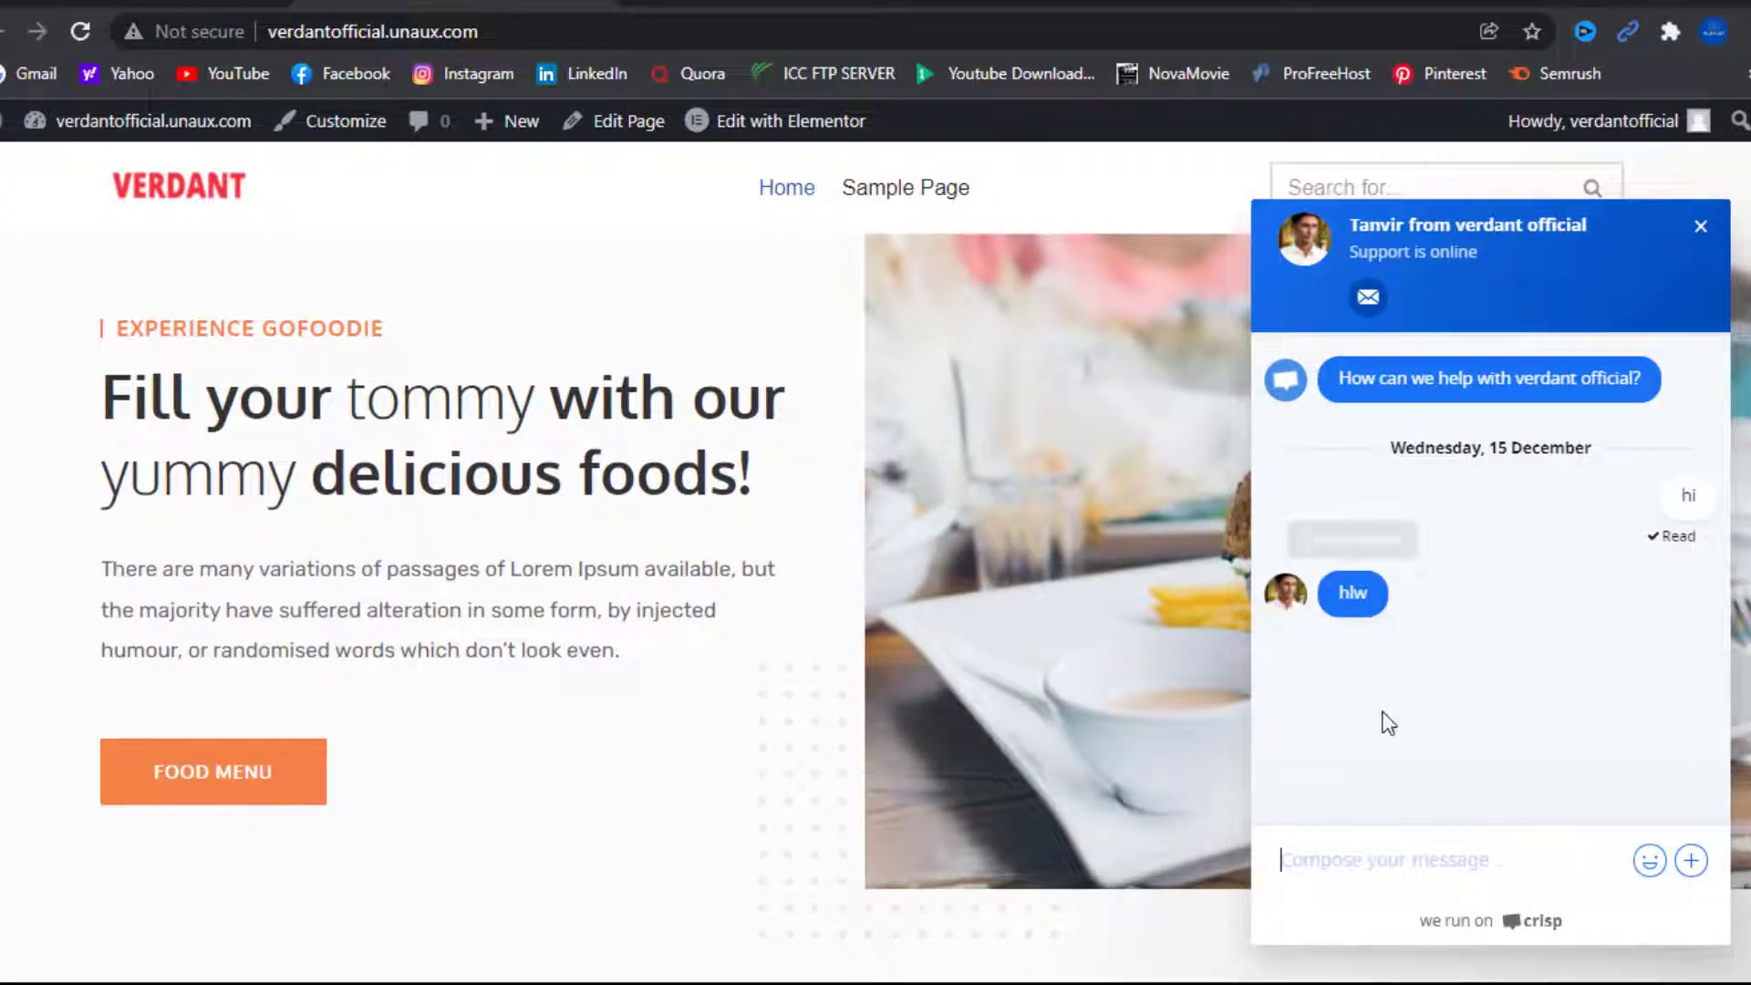
Send the message 'i need help' through the Verdant homepage's live chat
{"action": "left_click", "coordinate": [1386, 874]}
{"action": "type", "text": "i need he"}
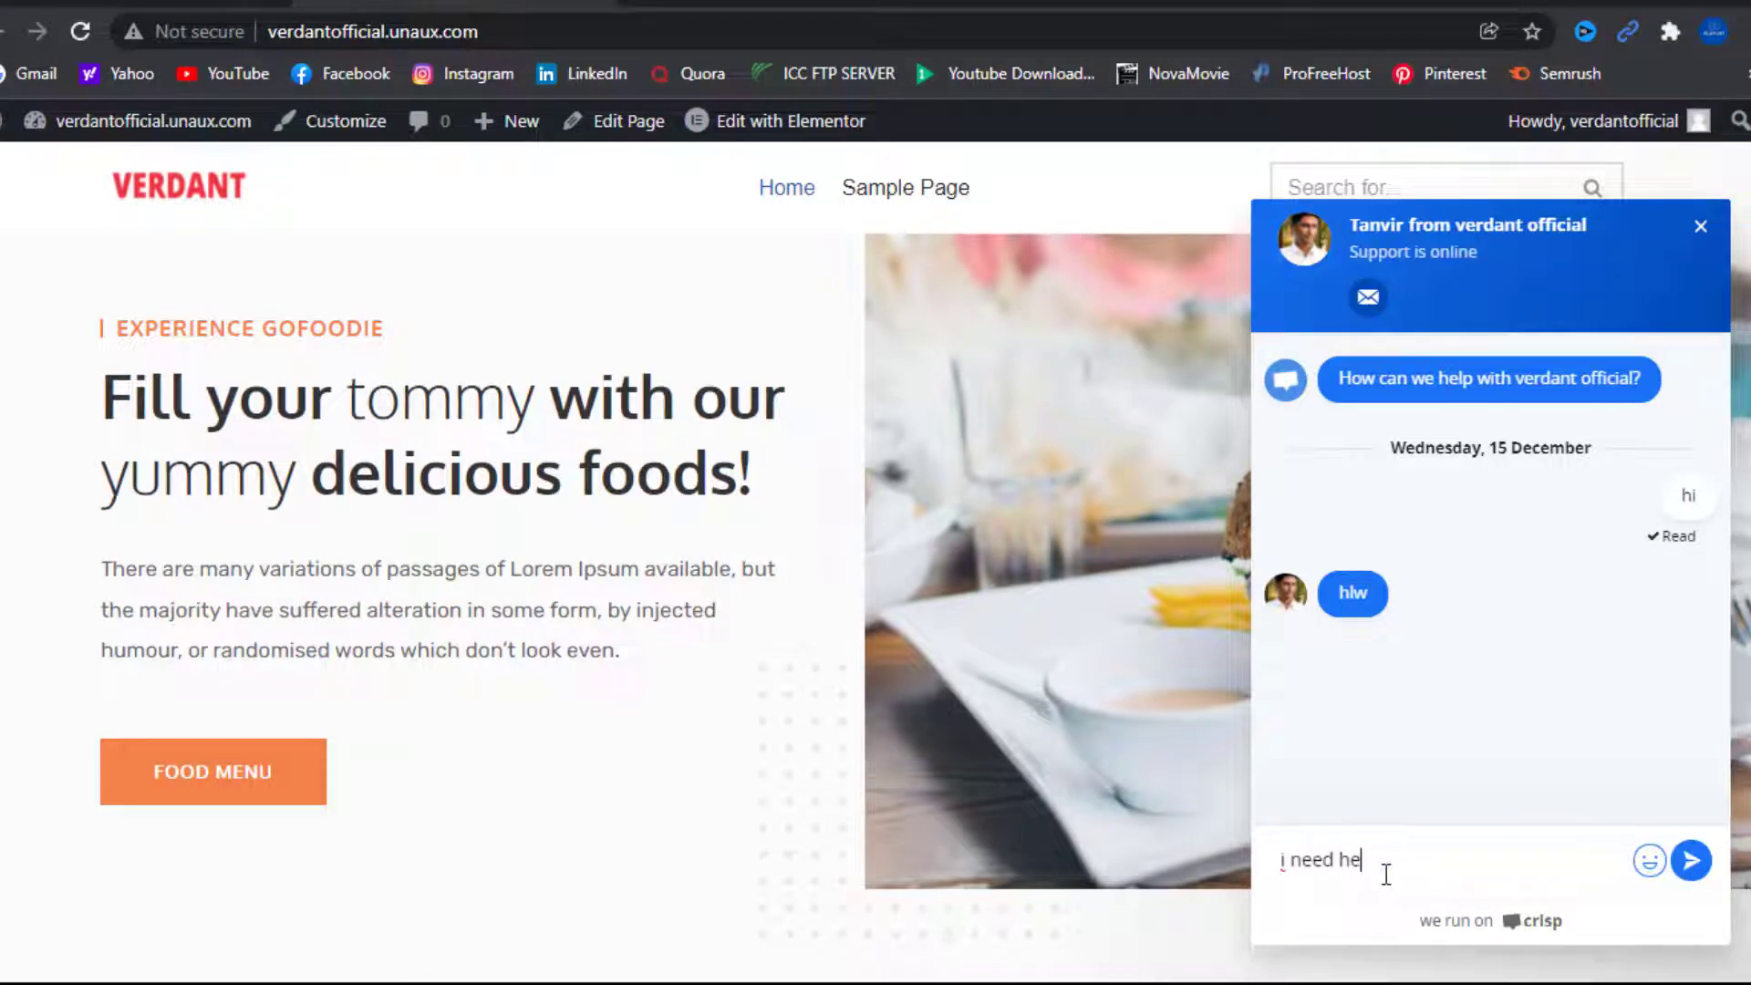
{"action": "type", "text": "lp"}
{"action": "key", "text": "Return"}
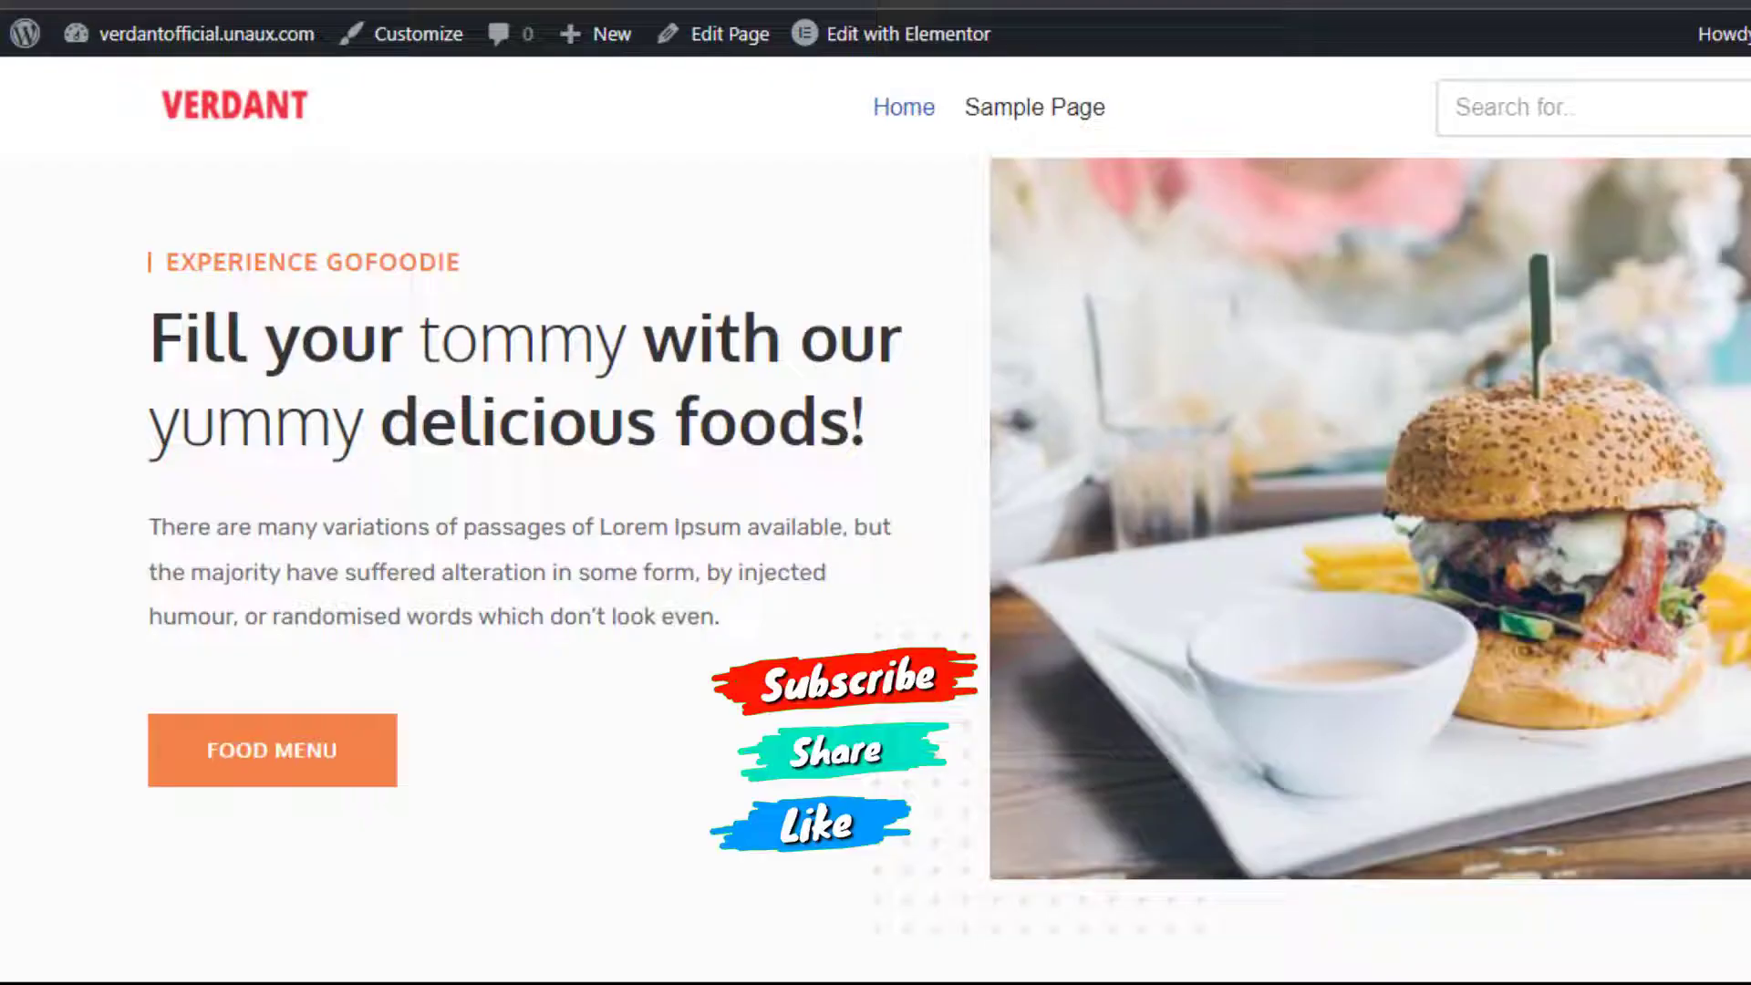
{"action": "scroll", "coordinate": [618, 248], "scroll_direction": "down", "scroll_amount": 7}
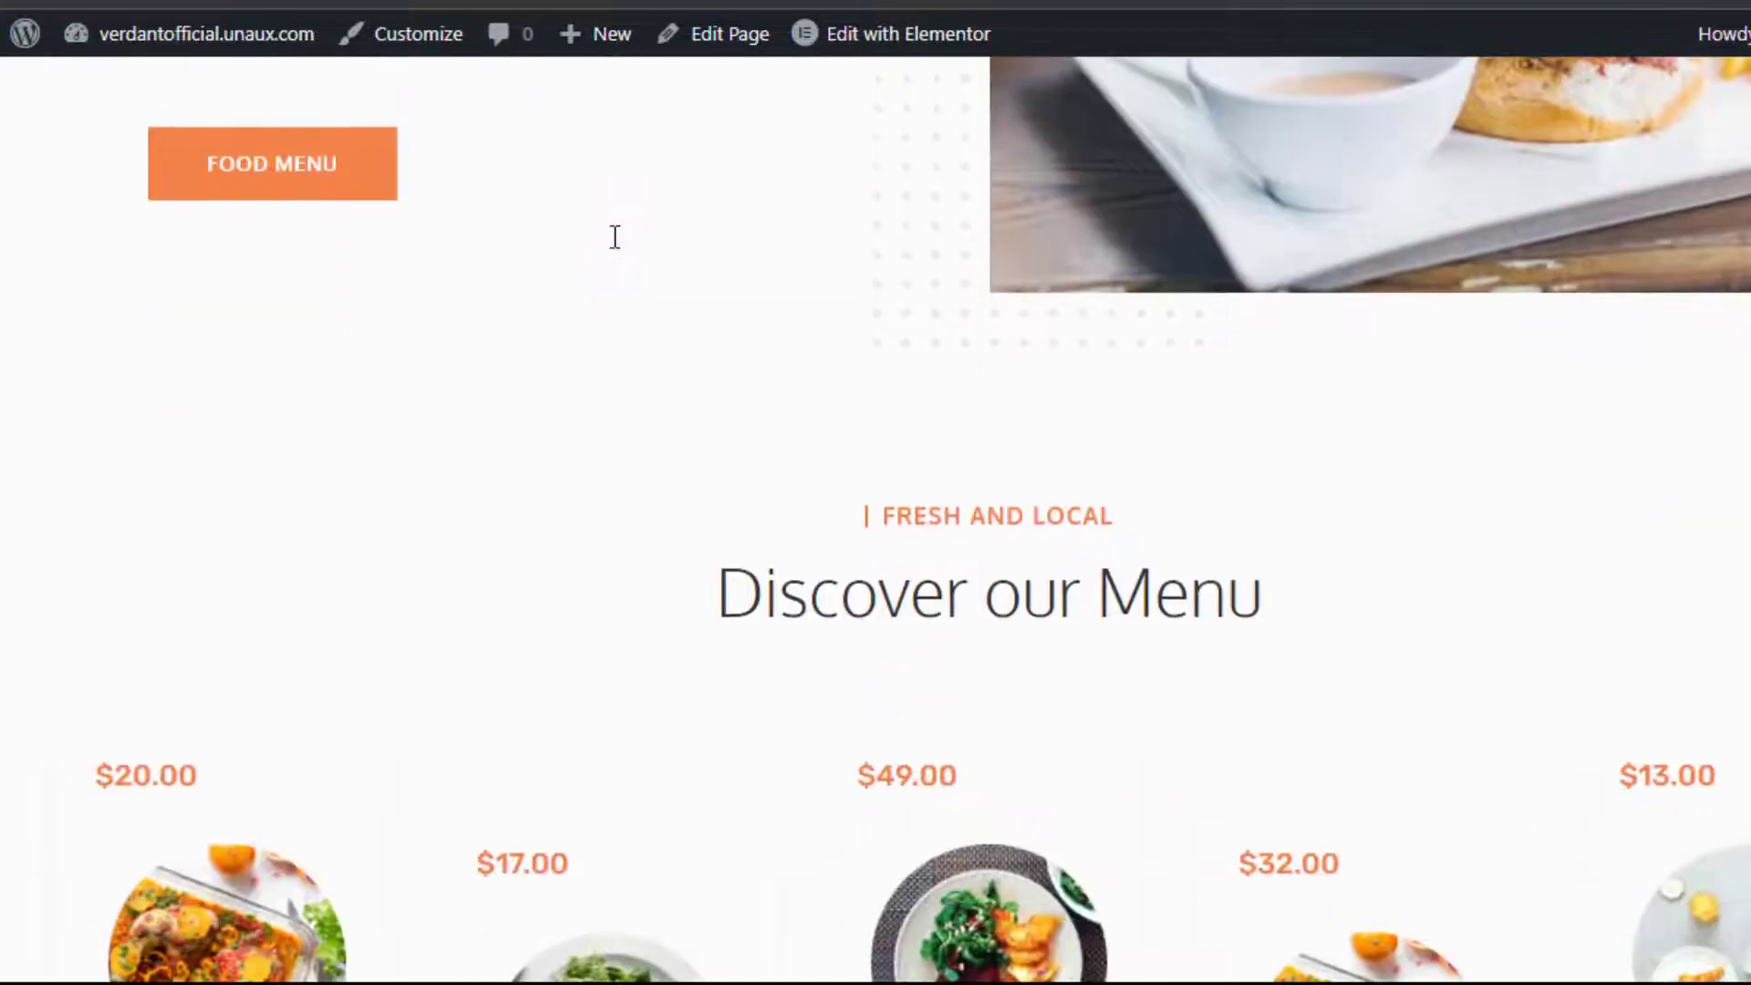
{"action": "scroll", "coordinate": [613, 241], "scroll_direction": "down", "scroll_amount": 20}
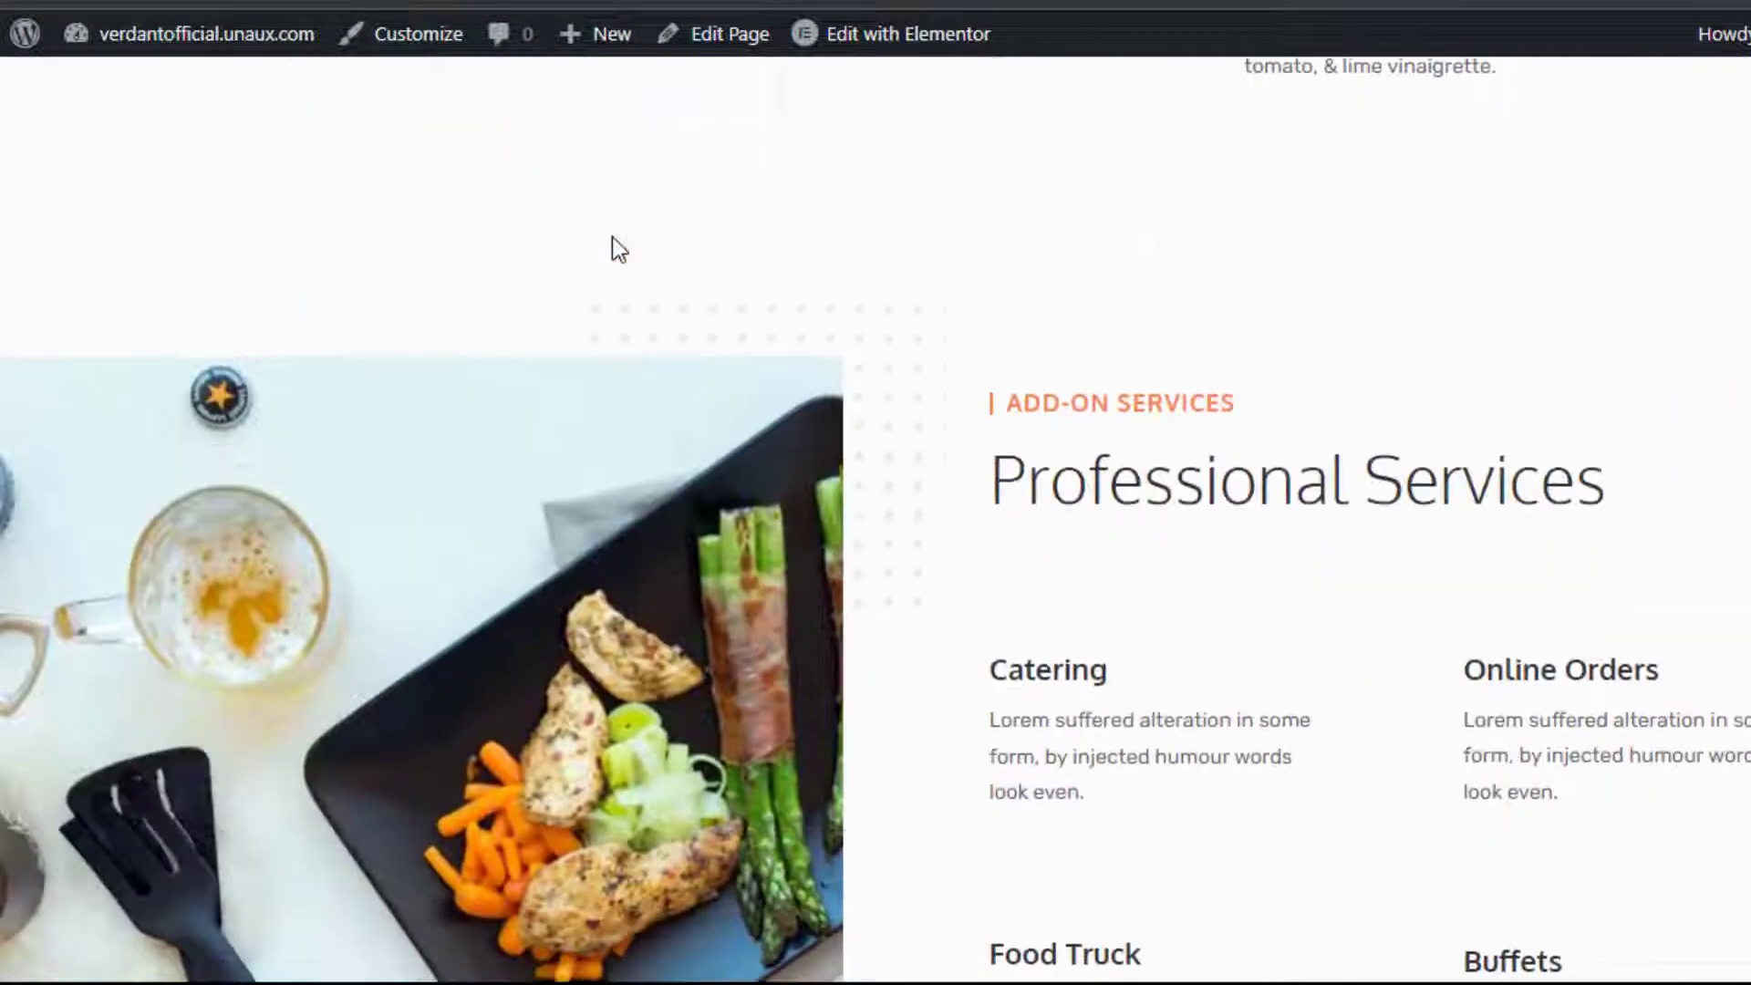
{"action": "scroll", "coordinate": [611, 237], "scroll_direction": "down", "scroll_amount": 20}
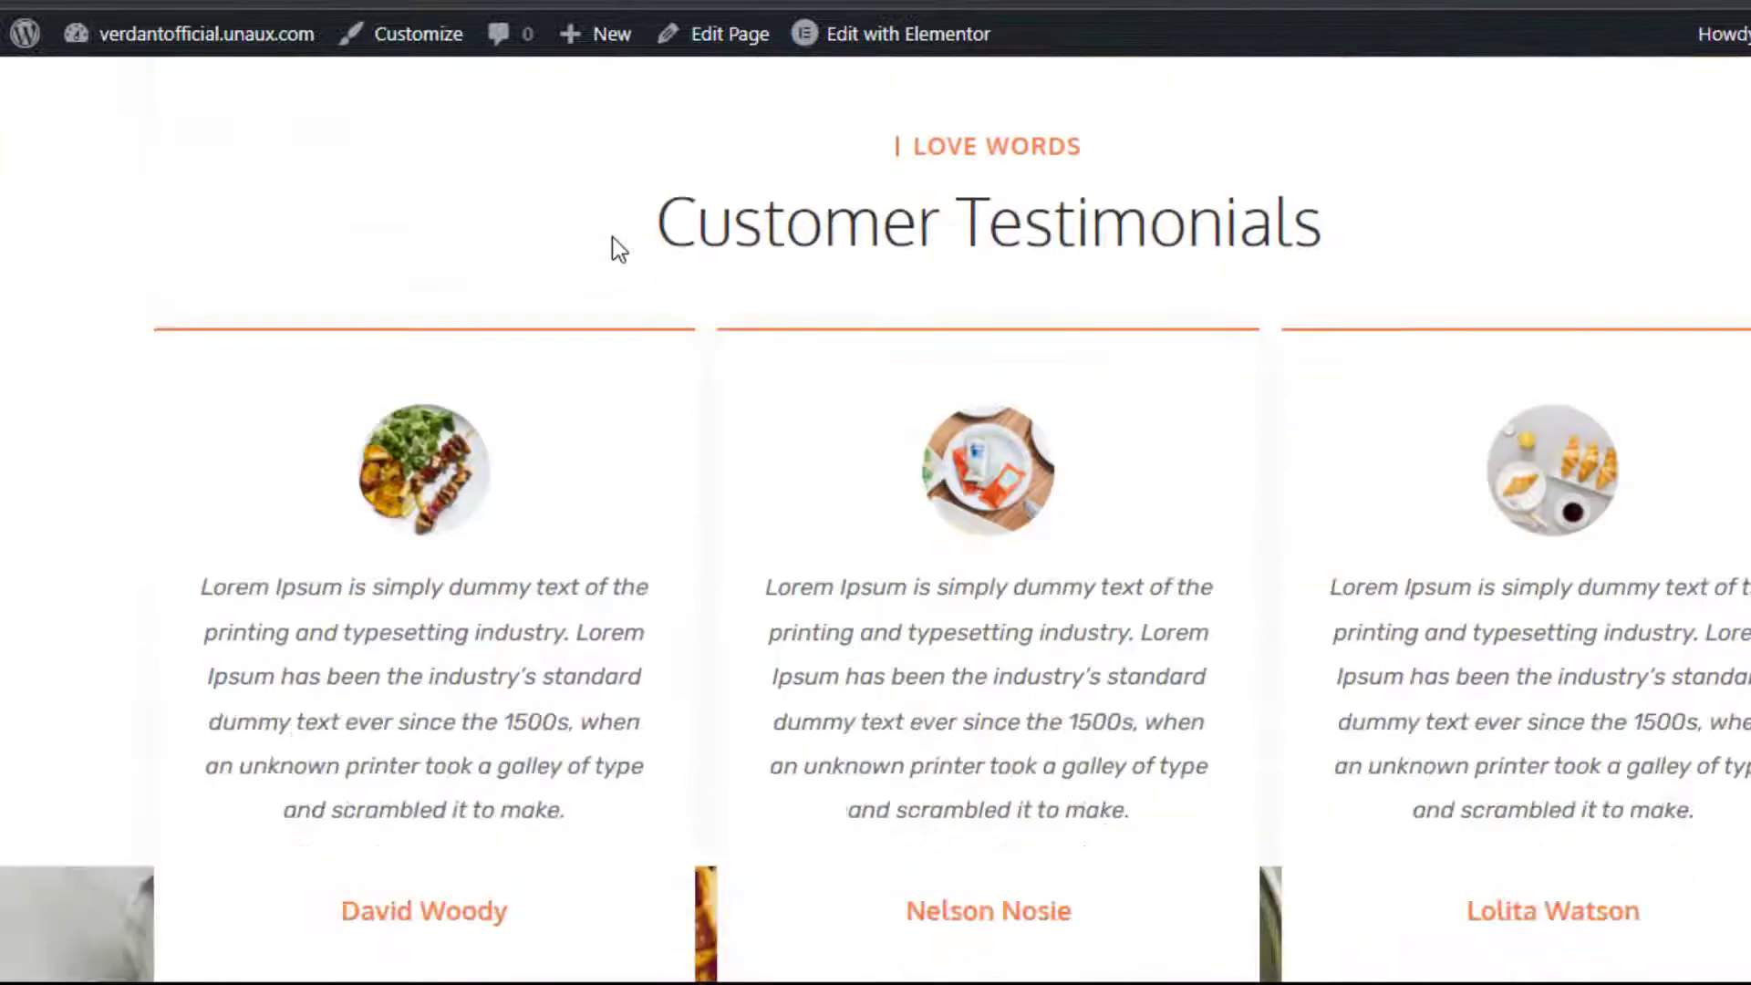
{"action": "scroll", "coordinate": [612, 237], "scroll_direction": "down", "scroll_amount": 8}
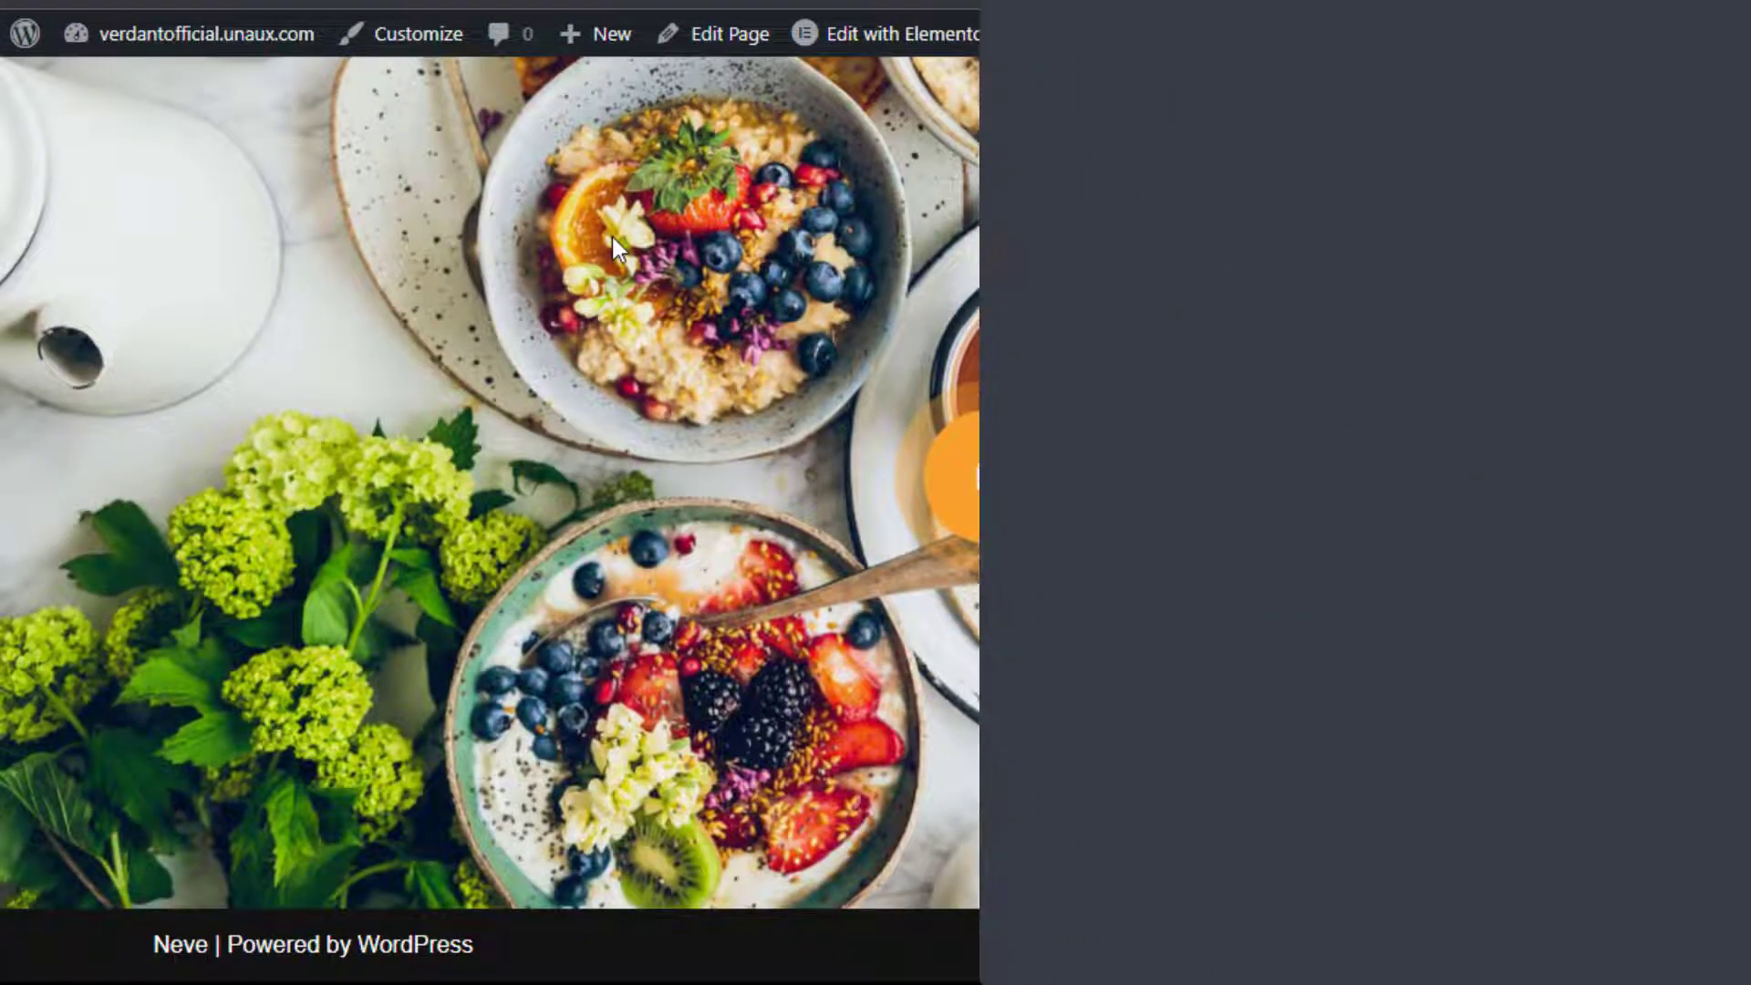
{"action": "scroll", "coordinate": [611, 237], "scroll_direction": "up", "scroll_amount": 20}
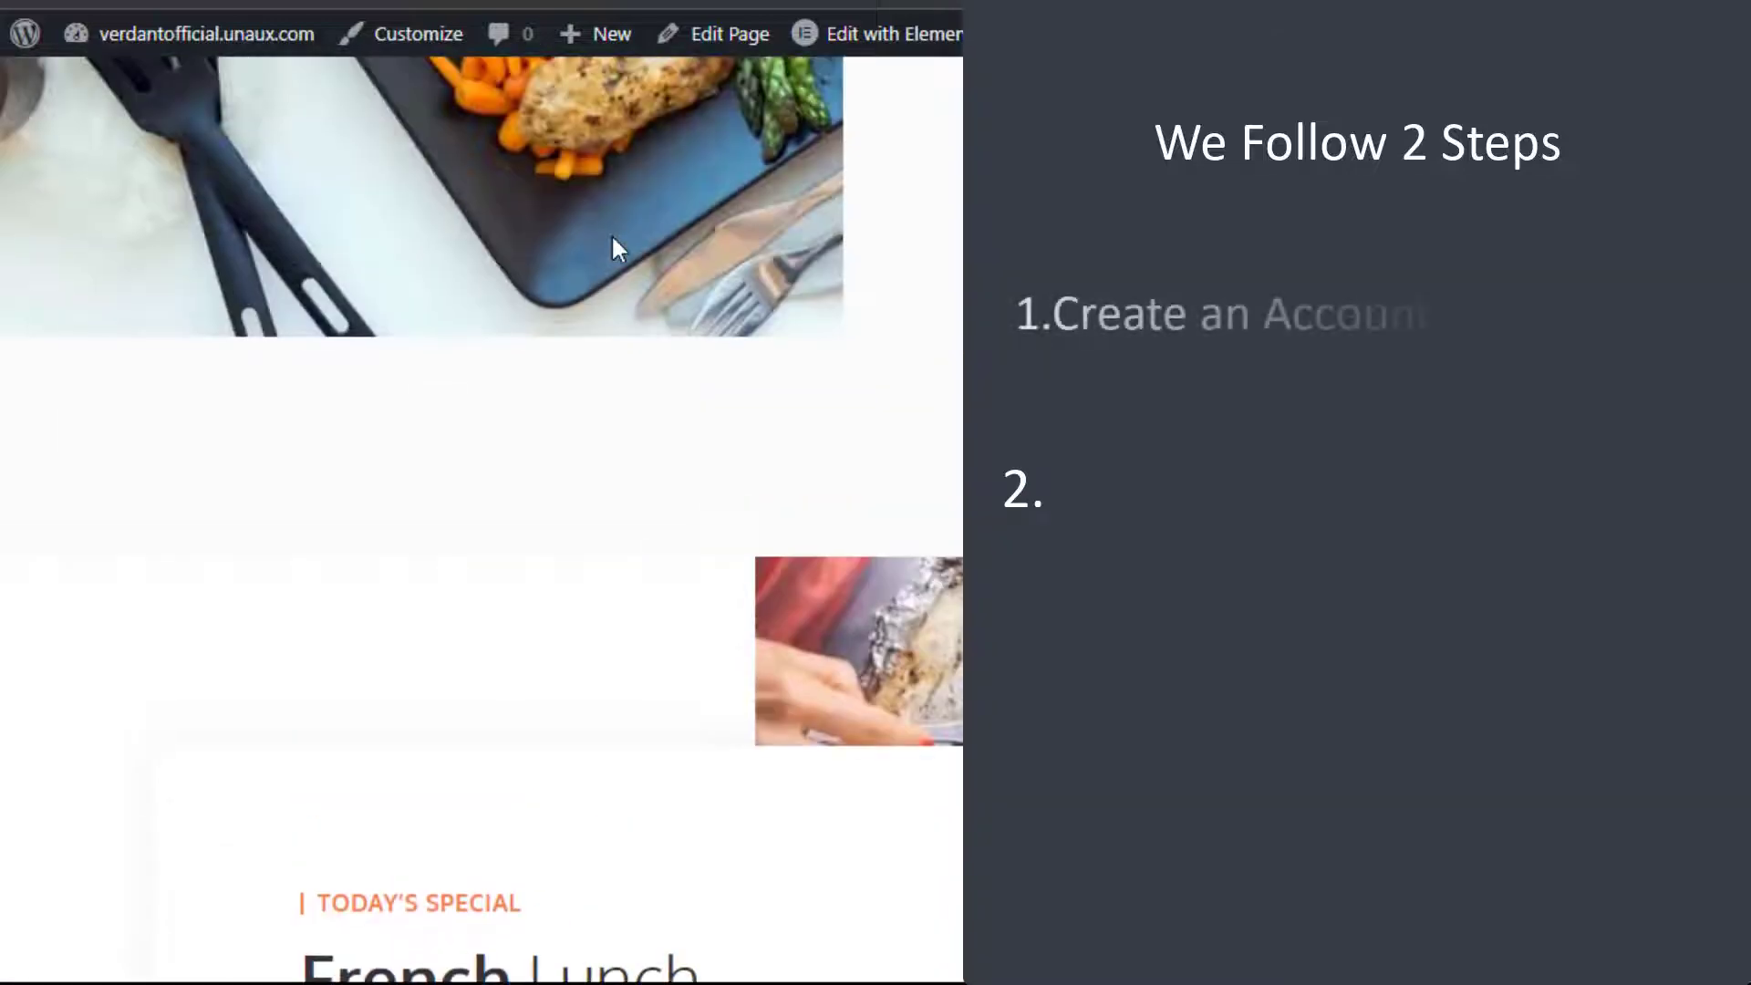
{"action": "scroll", "coordinate": [611, 237], "scroll_direction": "up", "scroll_amount": 15}
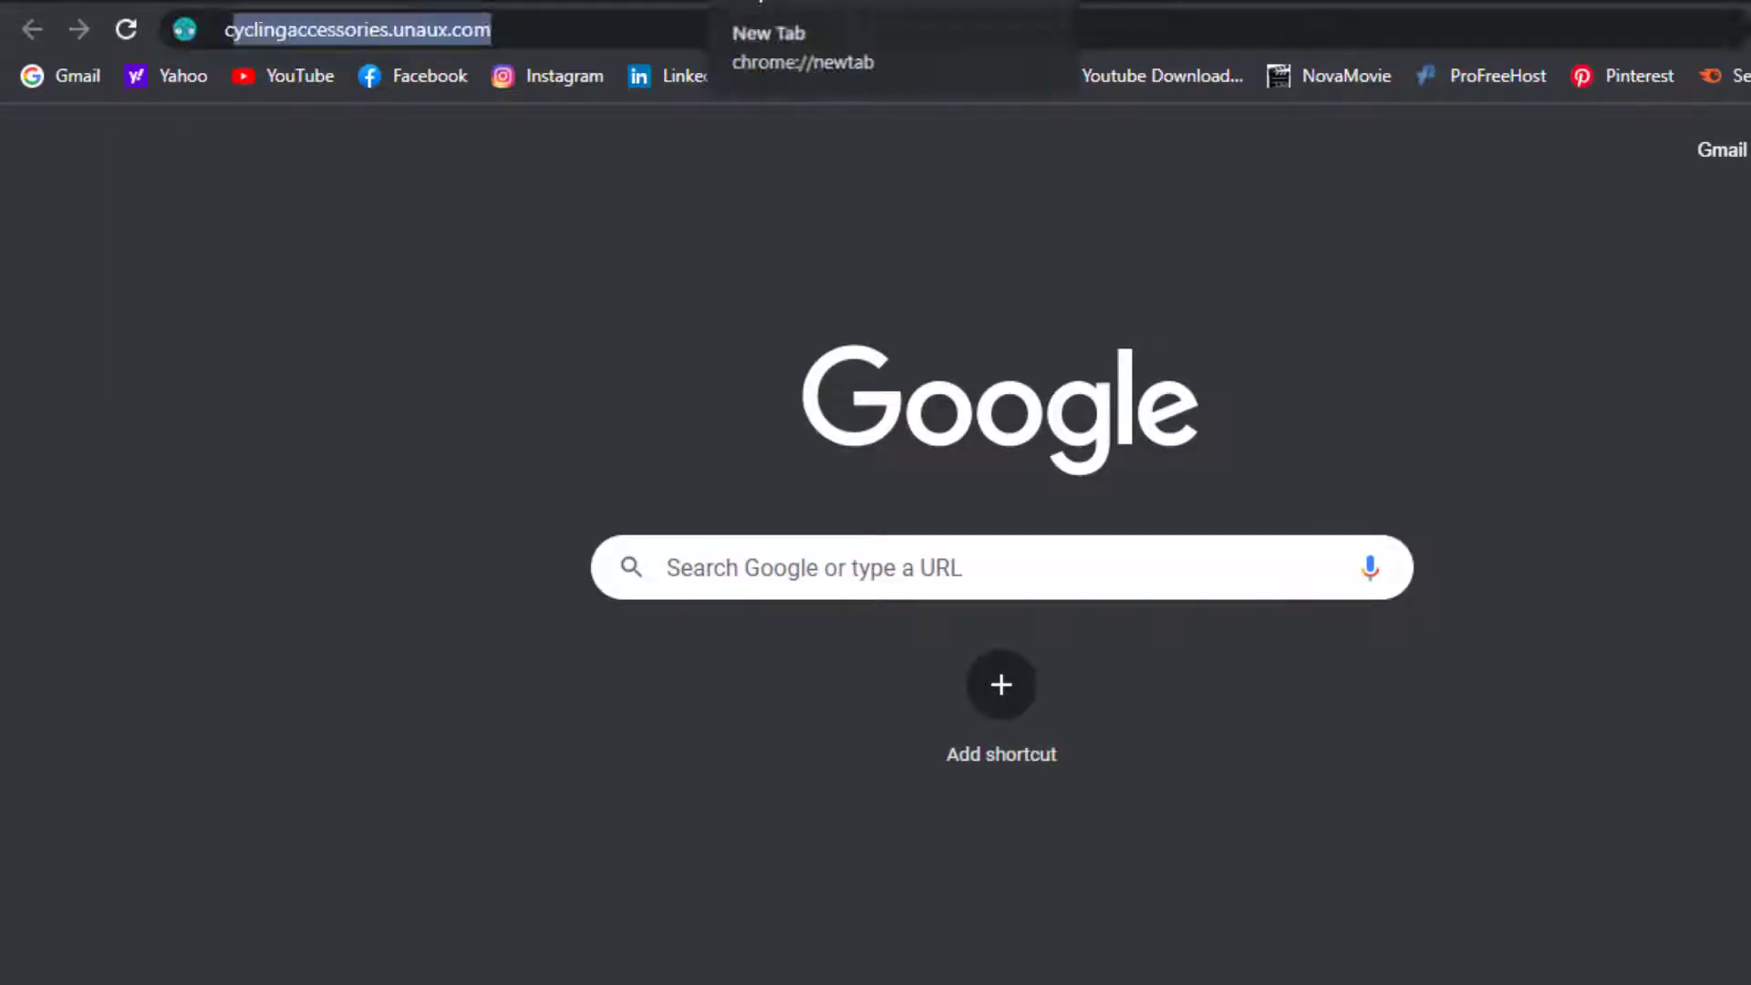
Go to crisp.chat and choose 'Use Crisp for free' to reach the signup form
{"action": "type", "text": "cris"}
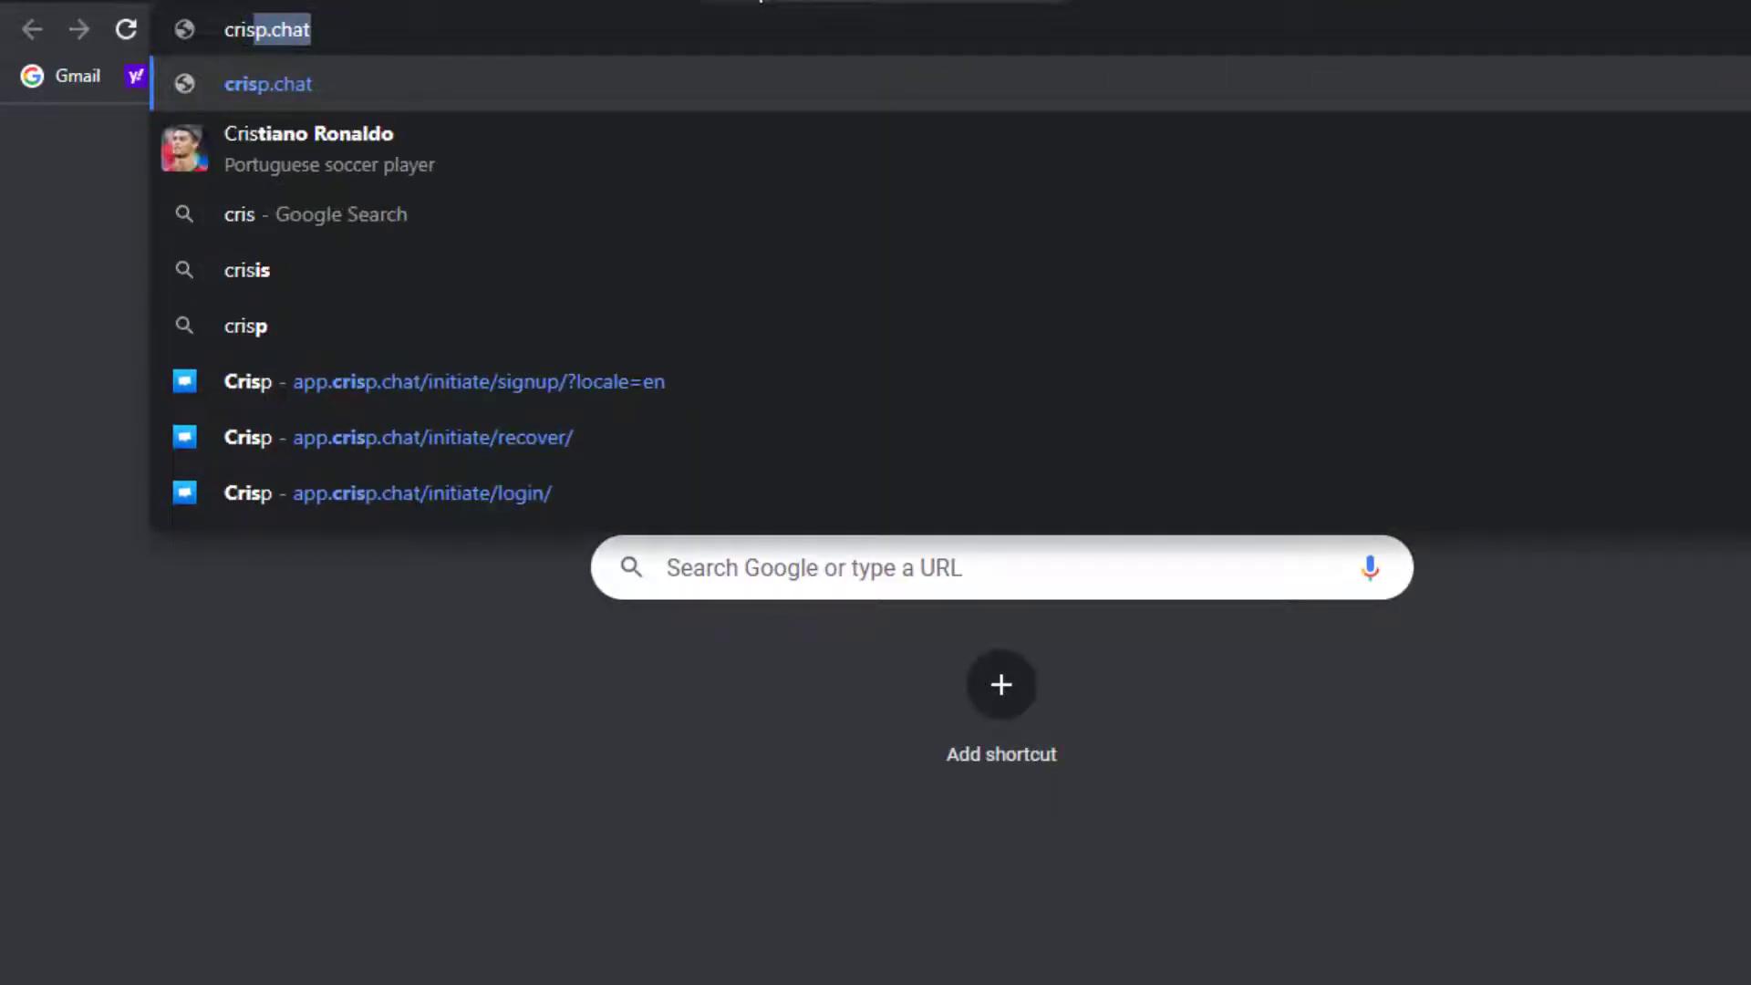
{"action": "type", "text": "p"}
{"action": "key", "text": "Return"}
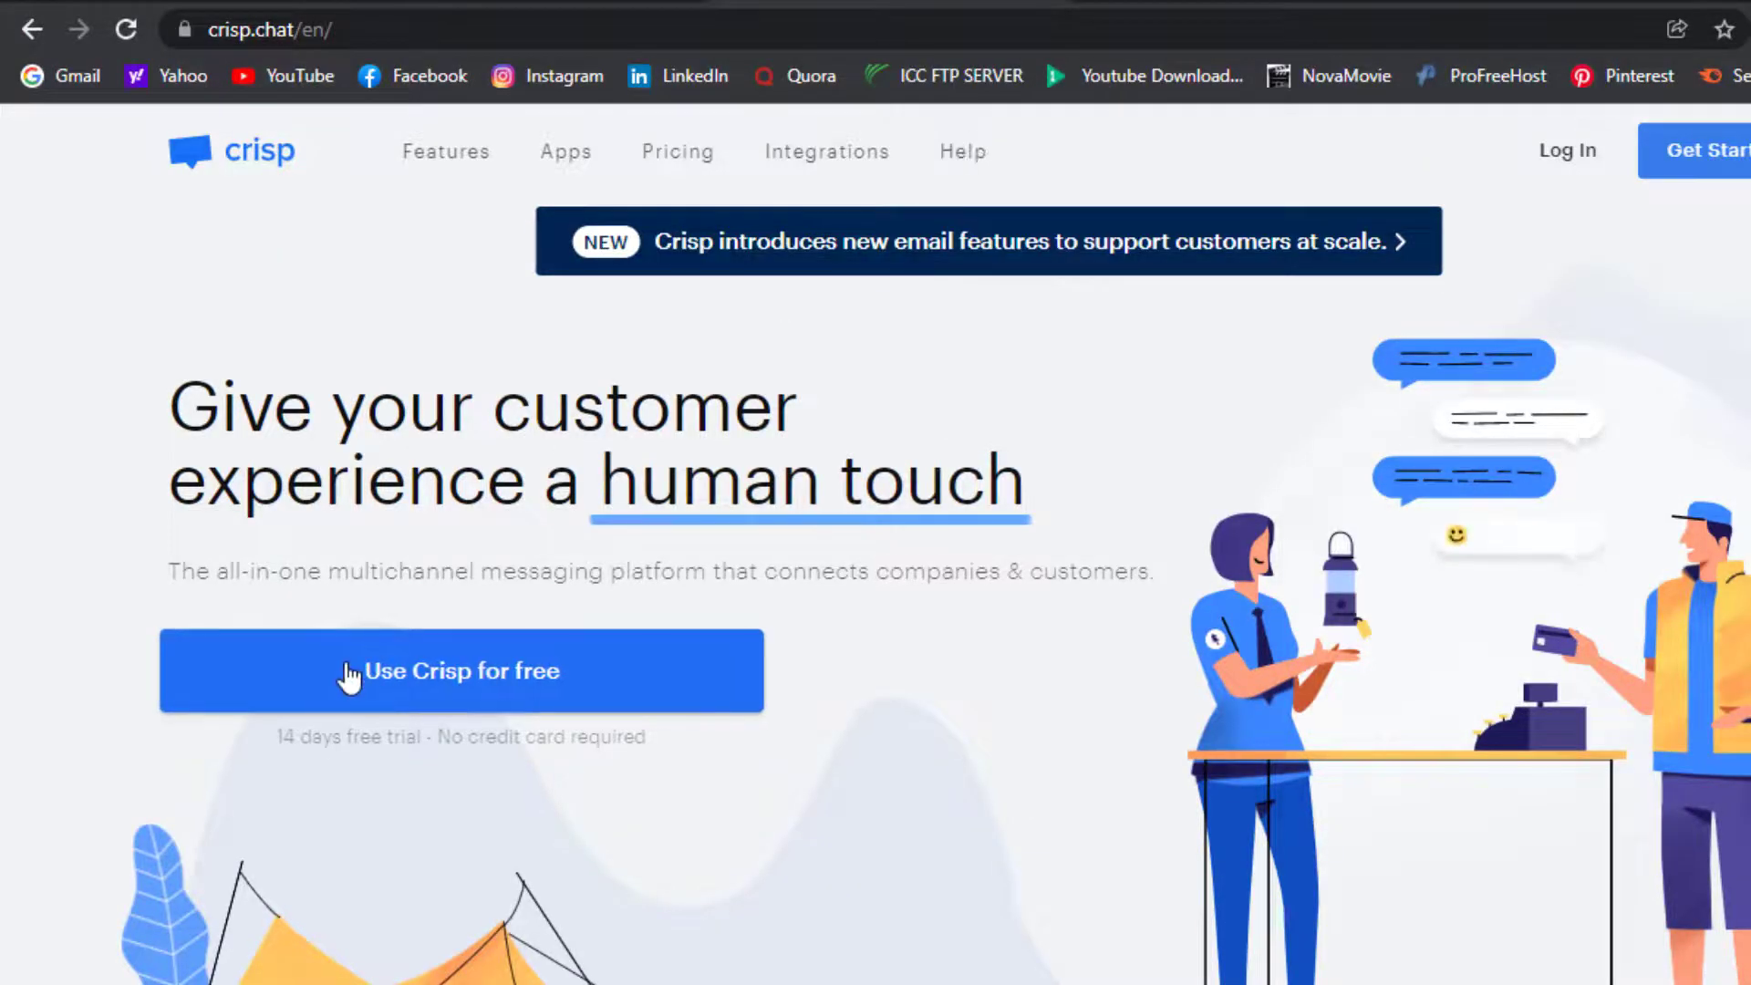
{"action": "left_click", "coordinate": [423, 709]}
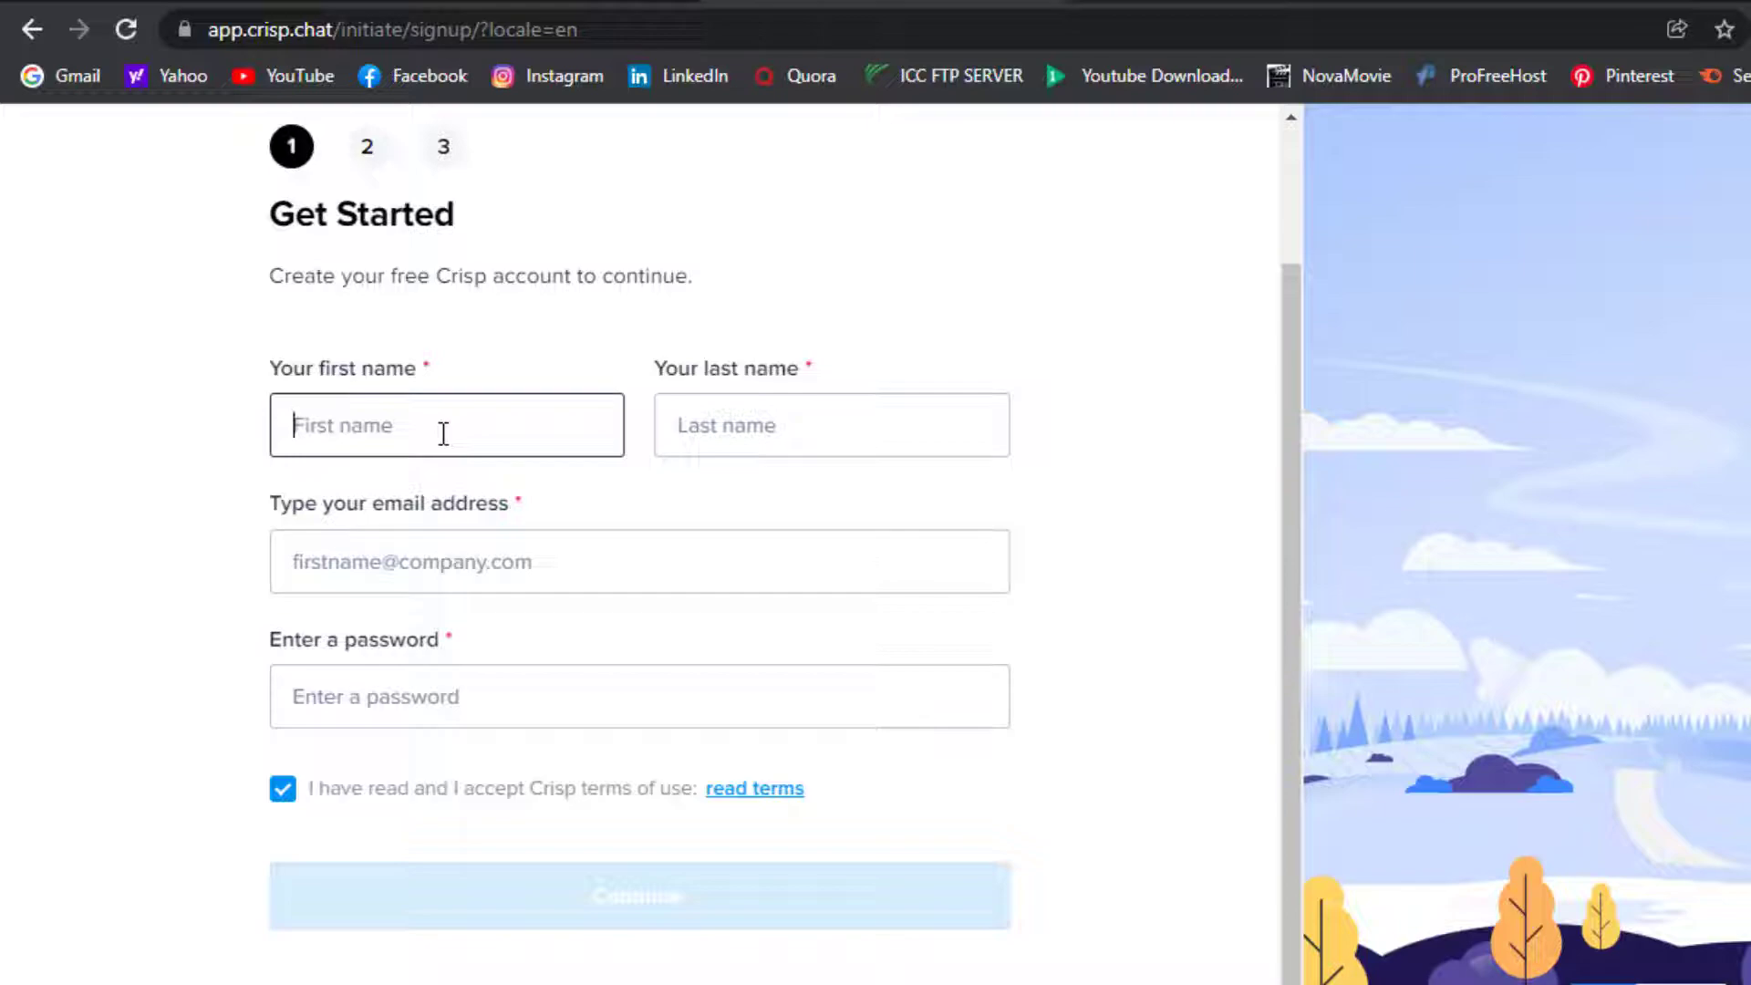
Fill the Get Started form with the user's first and last name, e-mail and password, then continue
{"action": "left_click", "coordinate": [698, 427]}
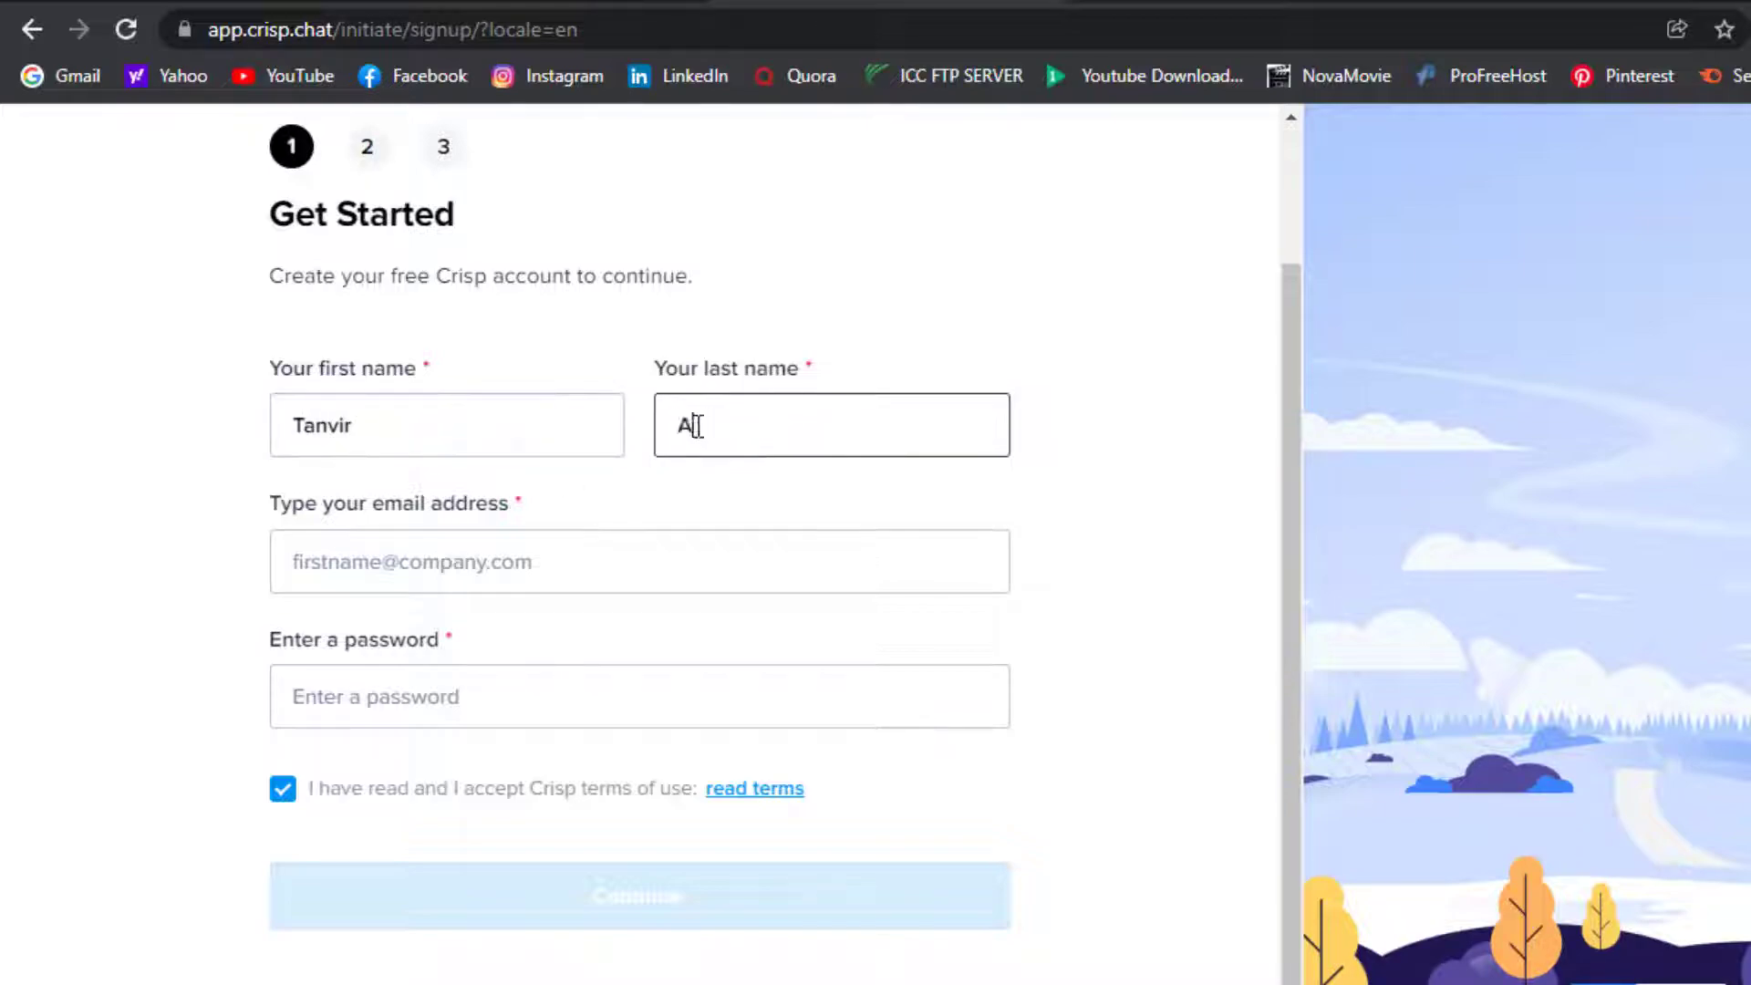
{"action": "left_click", "coordinate": [420, 551]}
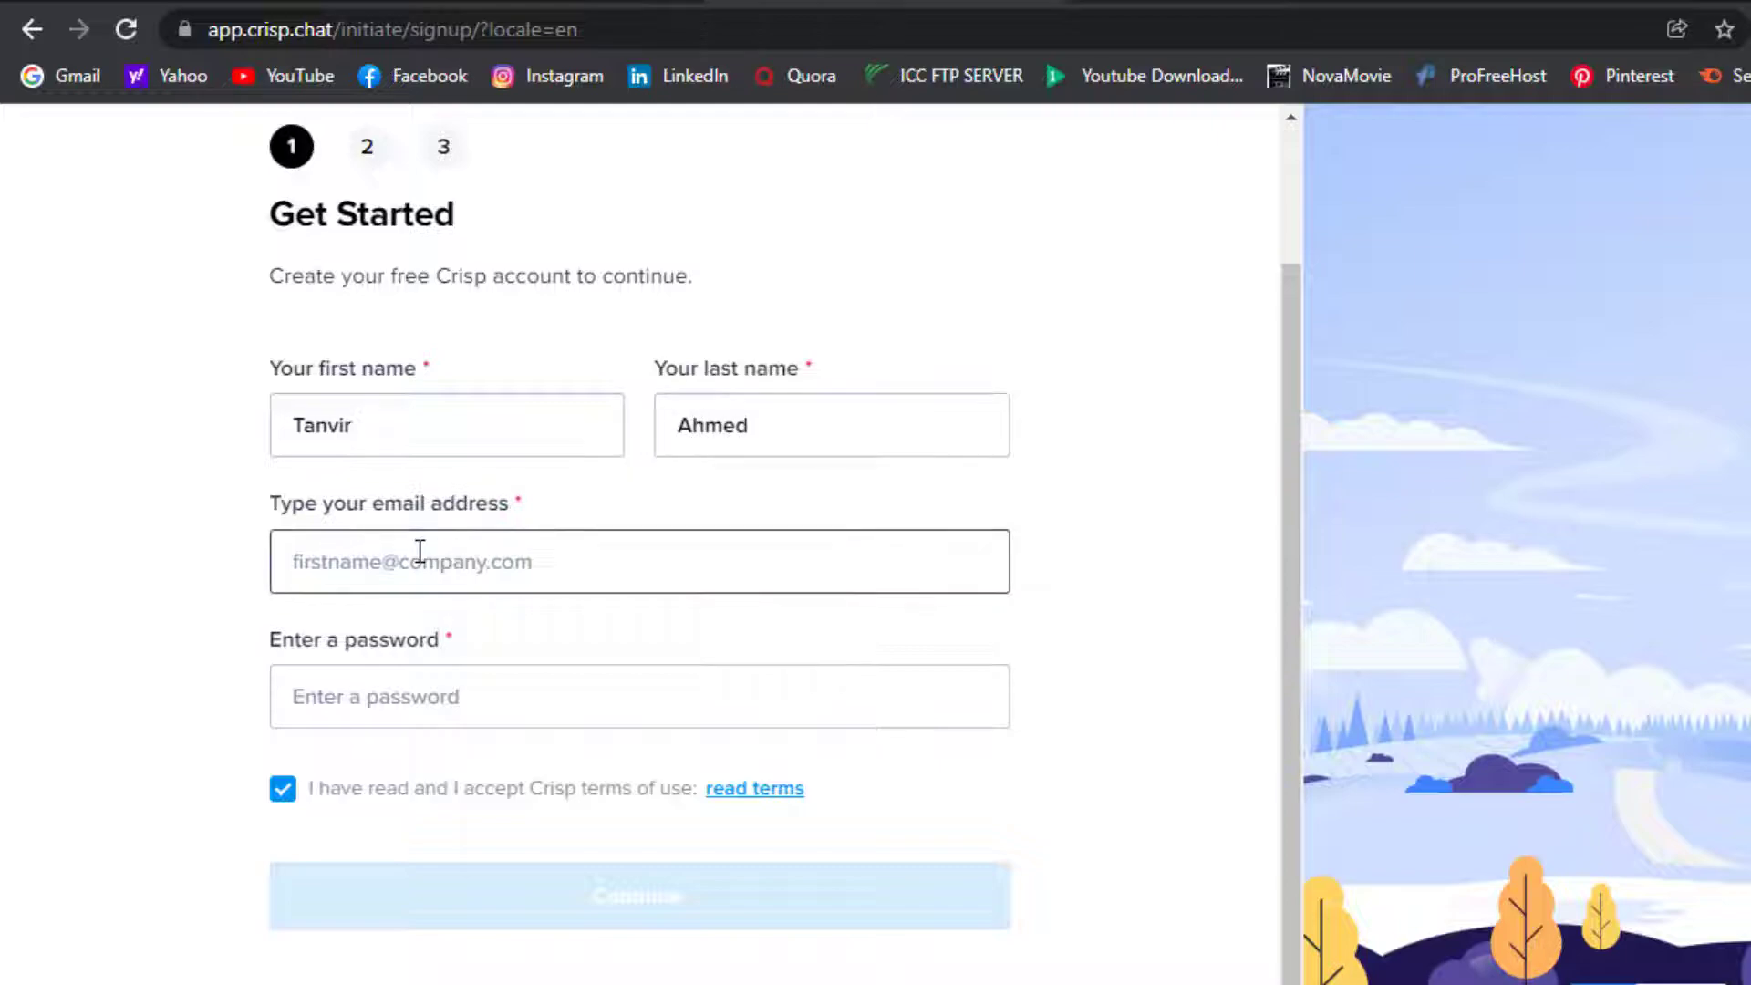
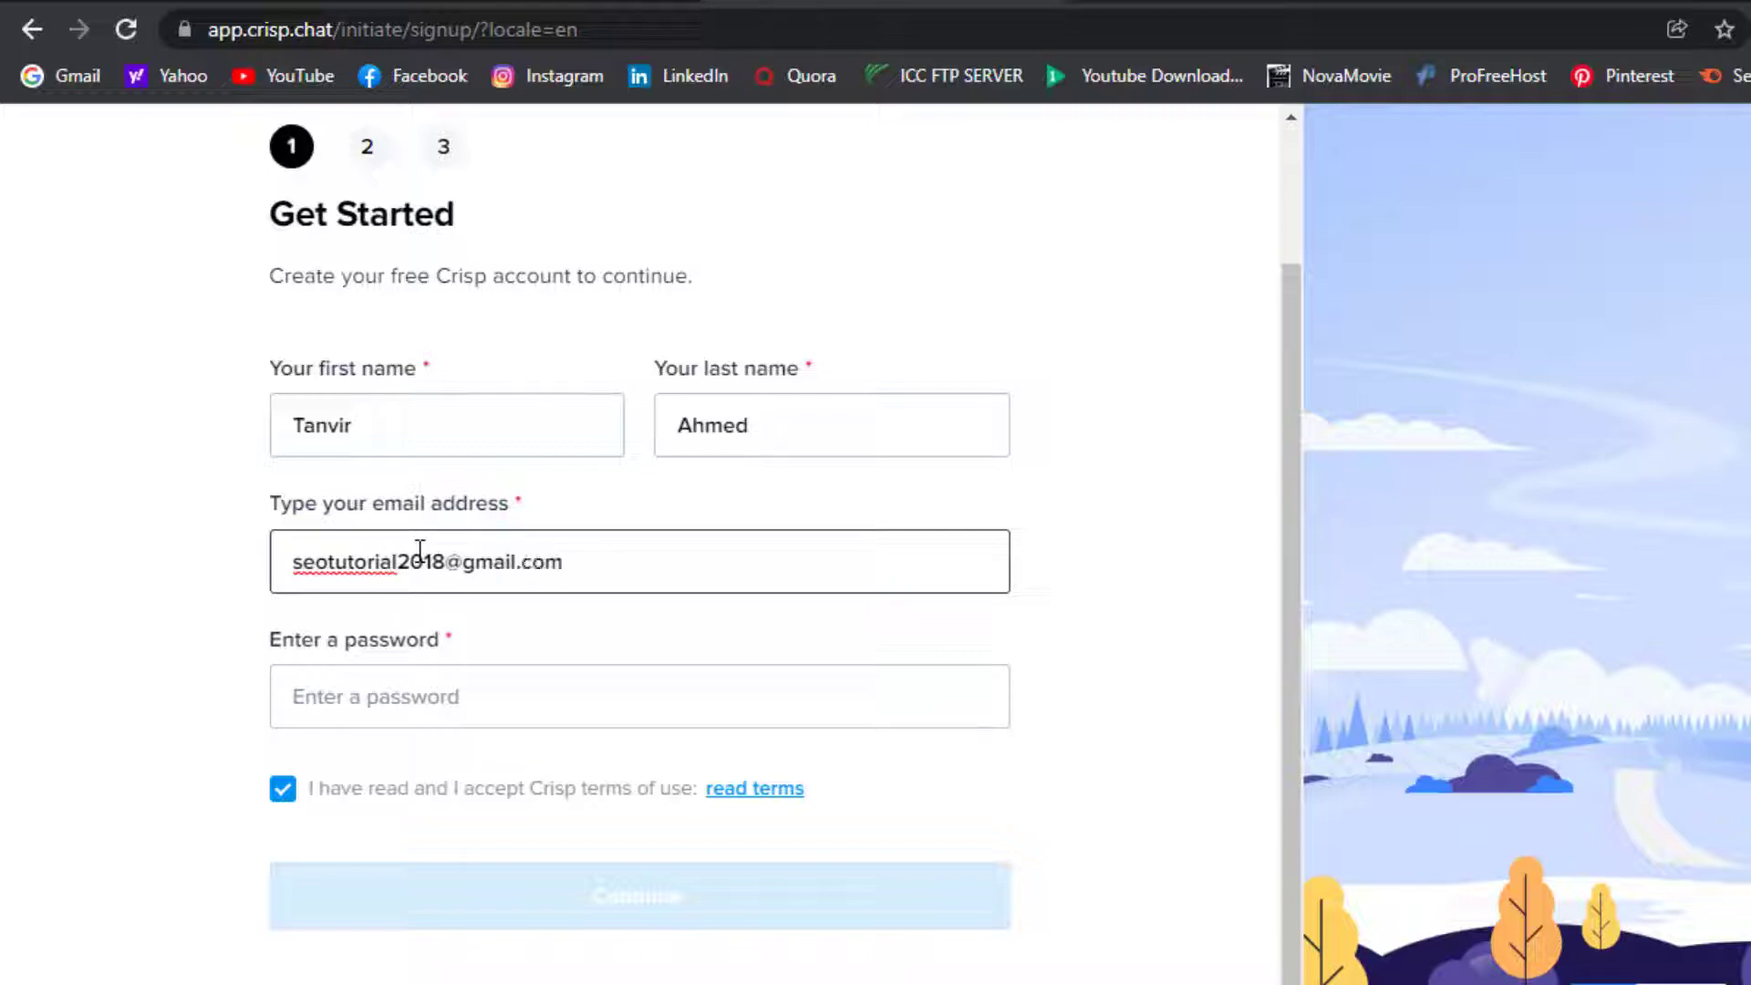
{"action": "left_click", "coordinate": [459, 680]}
{"action": "type", "text": "••••"}
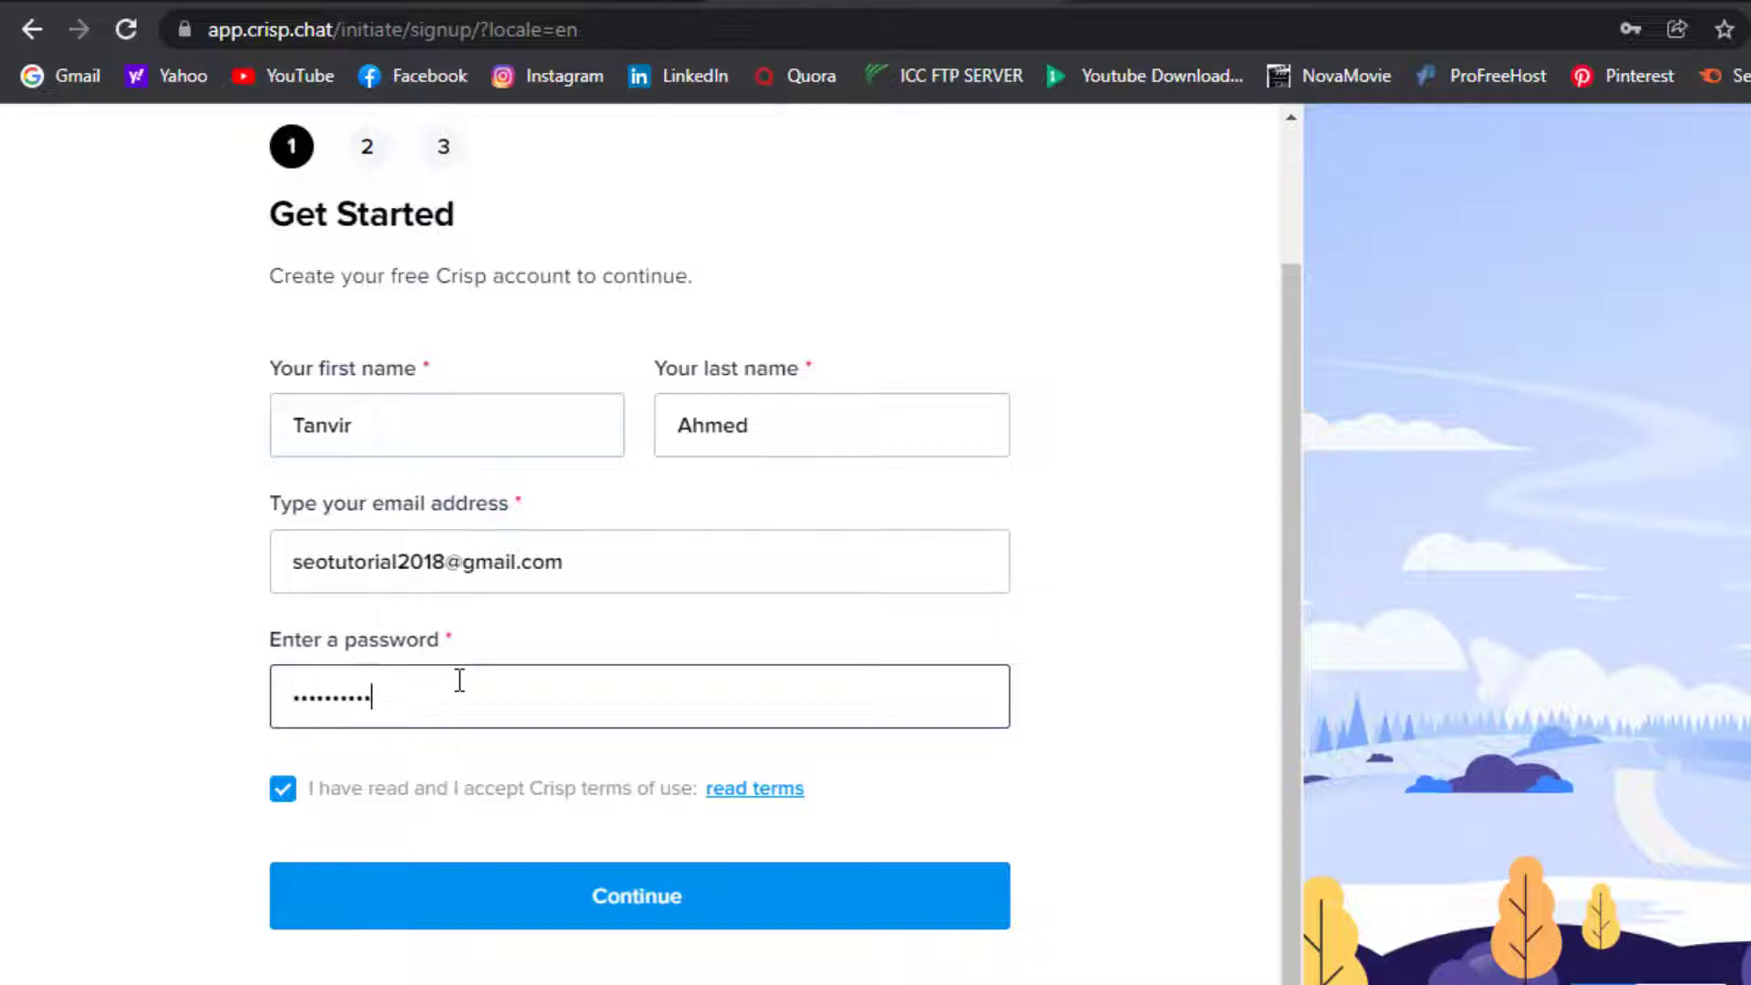
{"action": "left_click", "coordinate": [516, 908]}
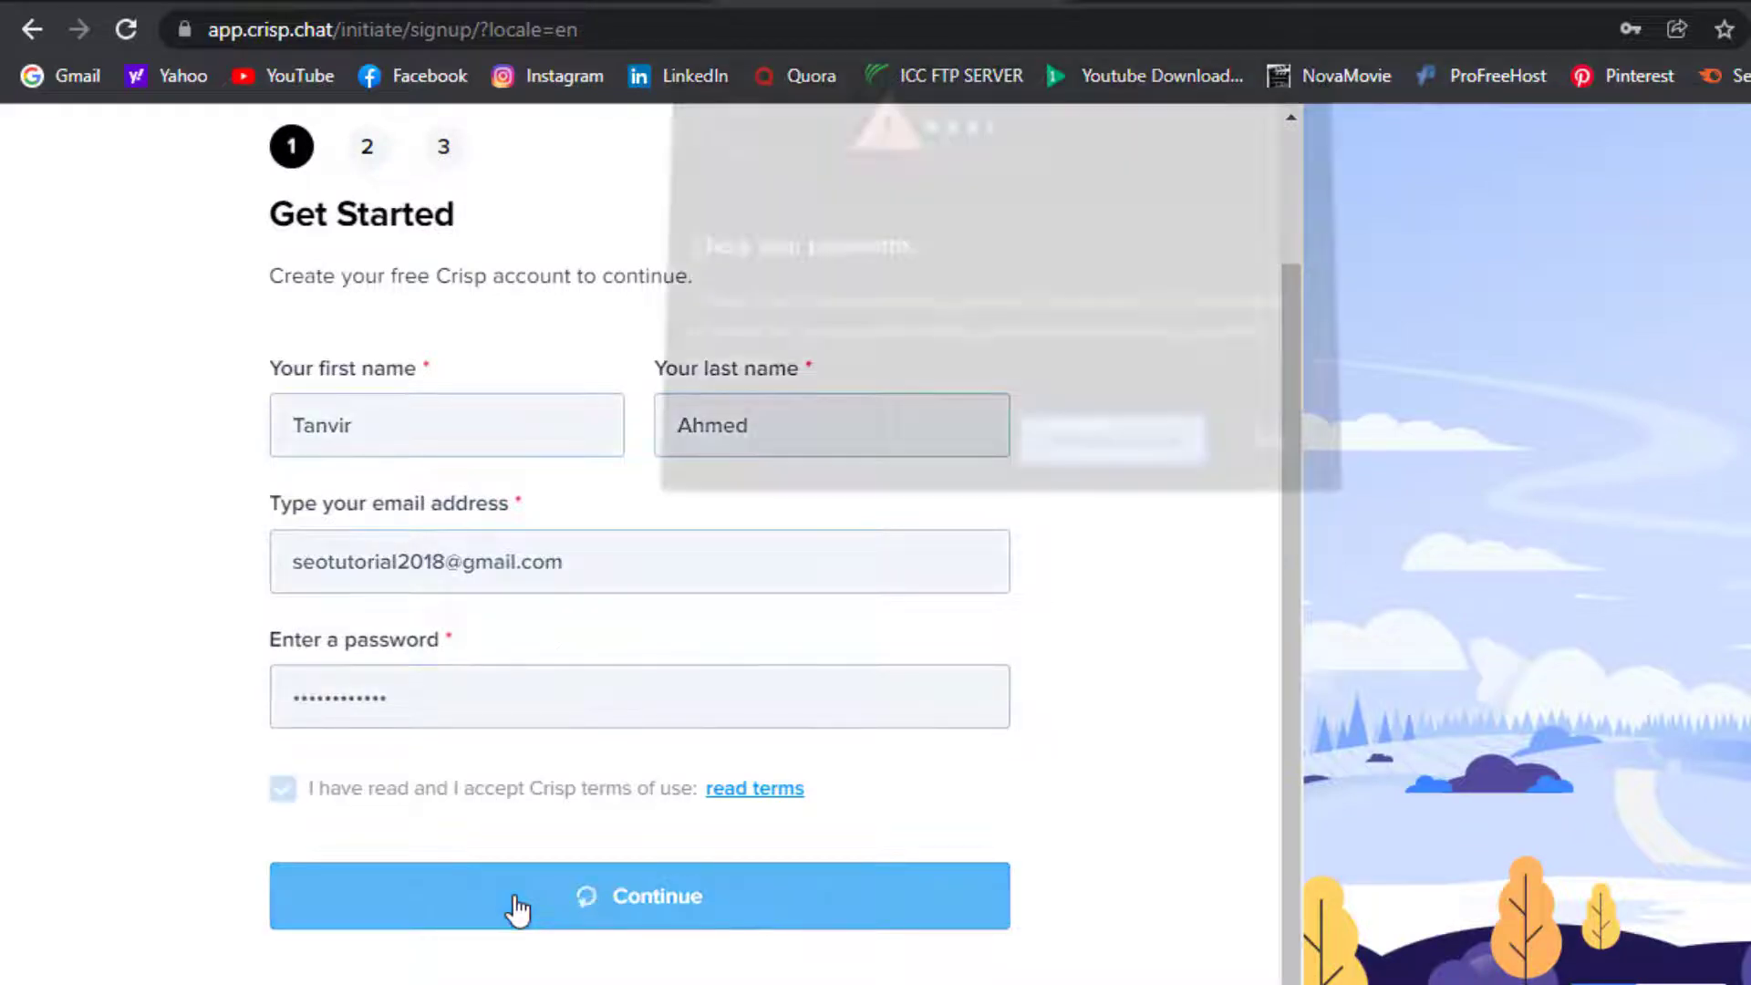
Register company 'verdant official' with website verdantofficial.unaux.com, declining the browser's password save
{"action": "left_click", "coordinate": [1255, 449]}
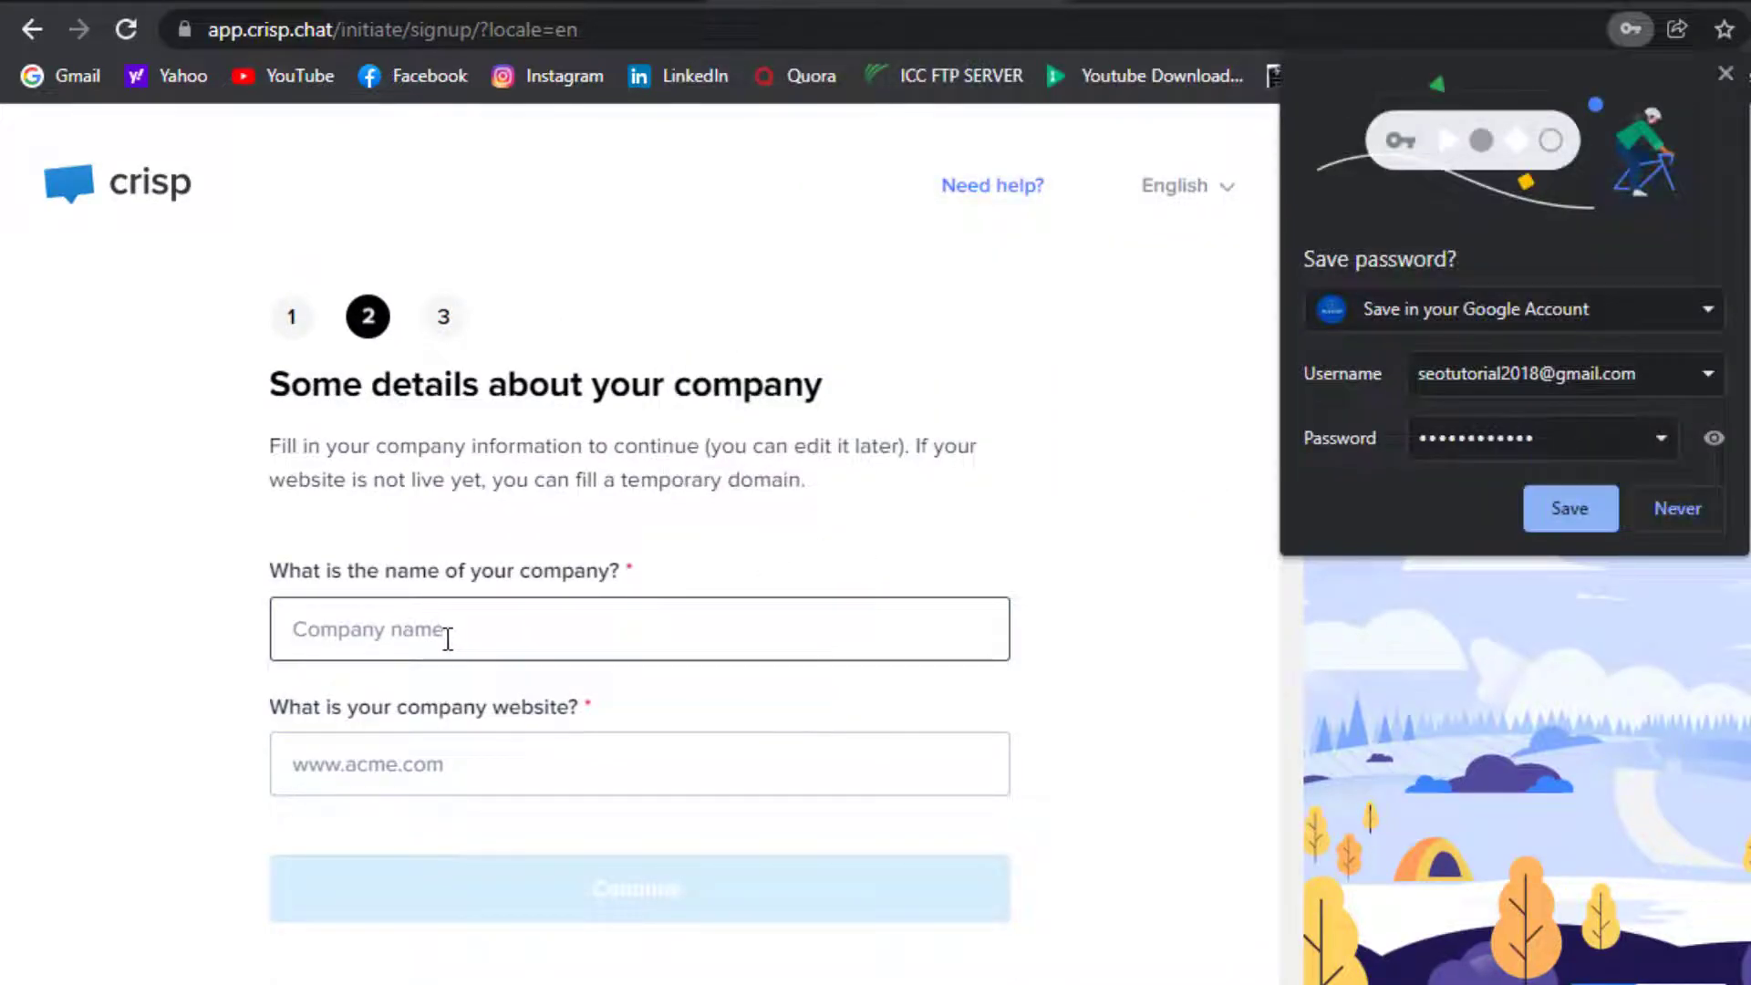
{"action": "type", "text": "verdan"}
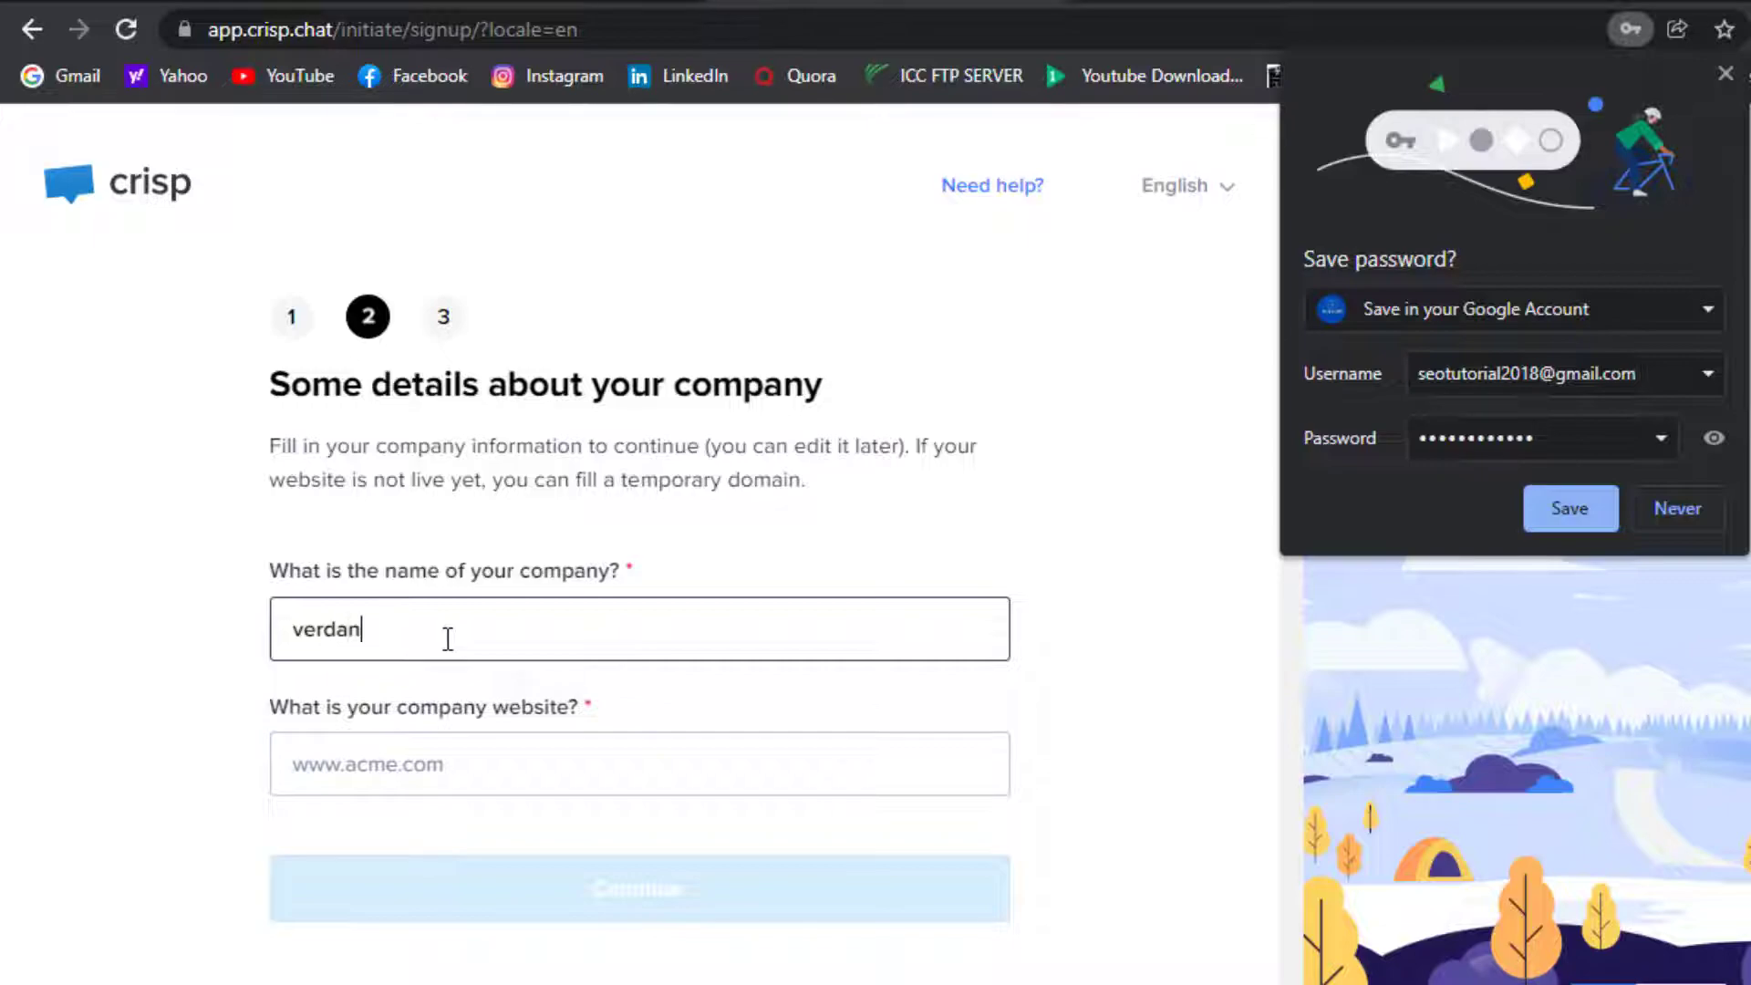
{"action": "type", "text": "t official"}
{"action": "left_click", "coordinate": [447, 753]}
{"action": "type", "text": "v"}
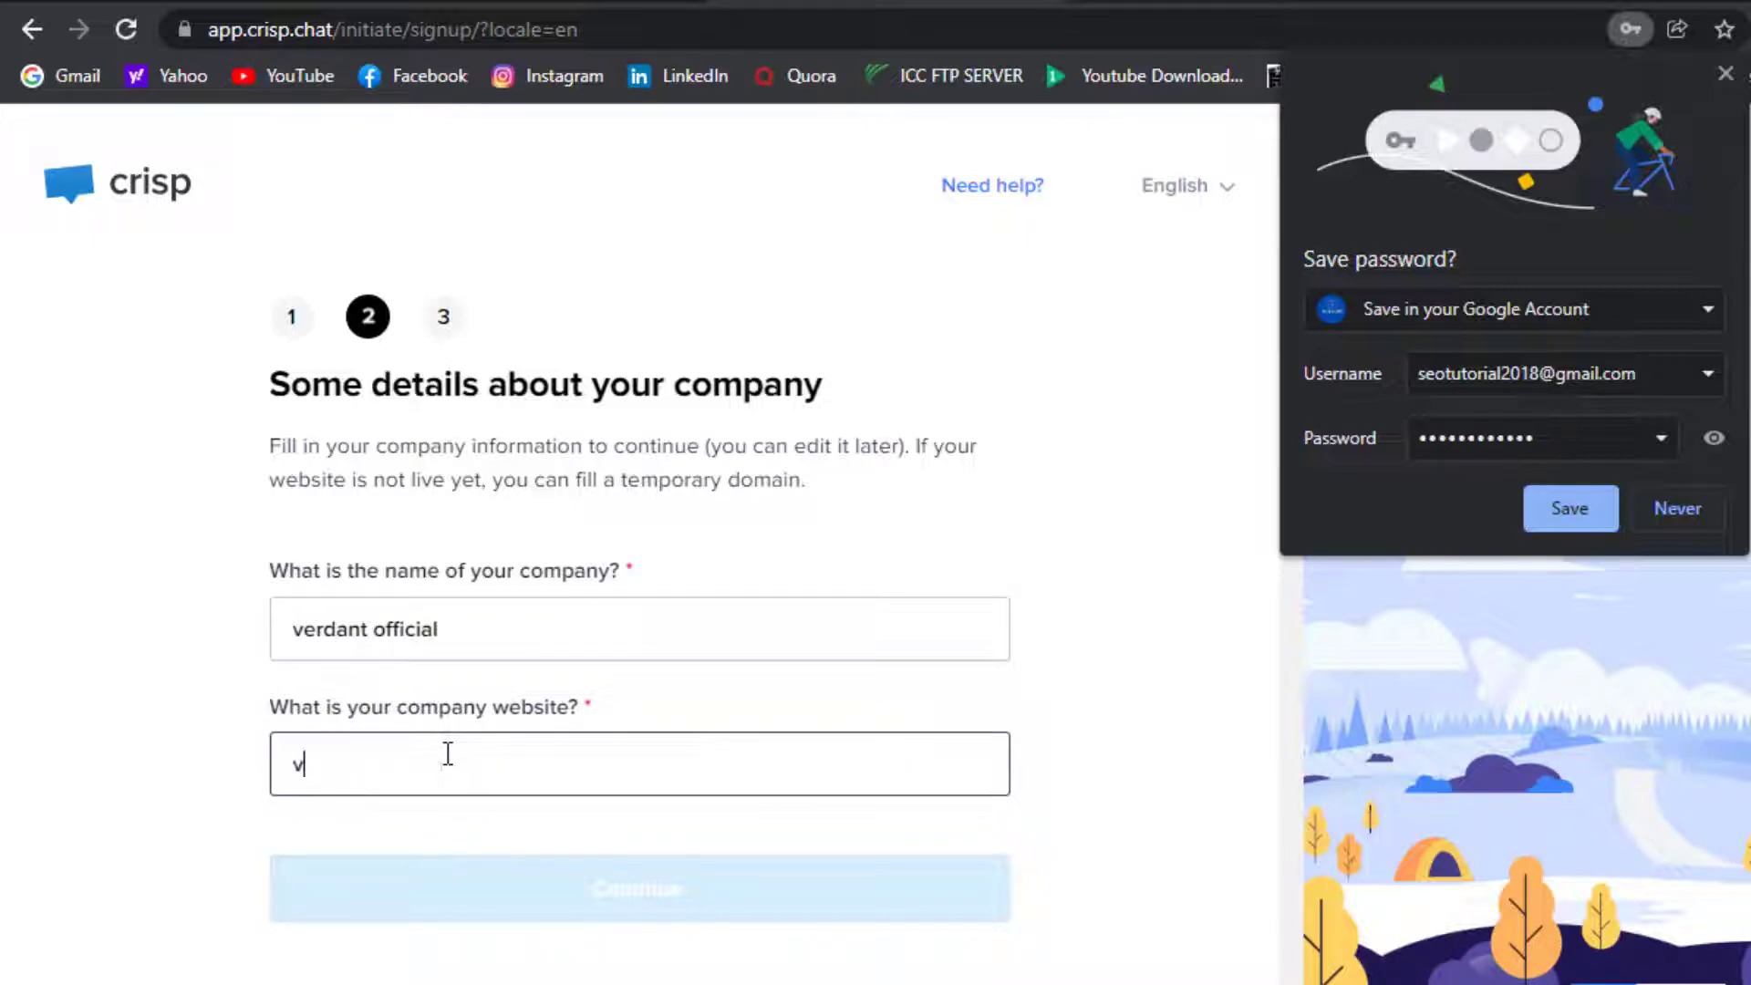
{"action": "type", "text": "erdantofficial"}
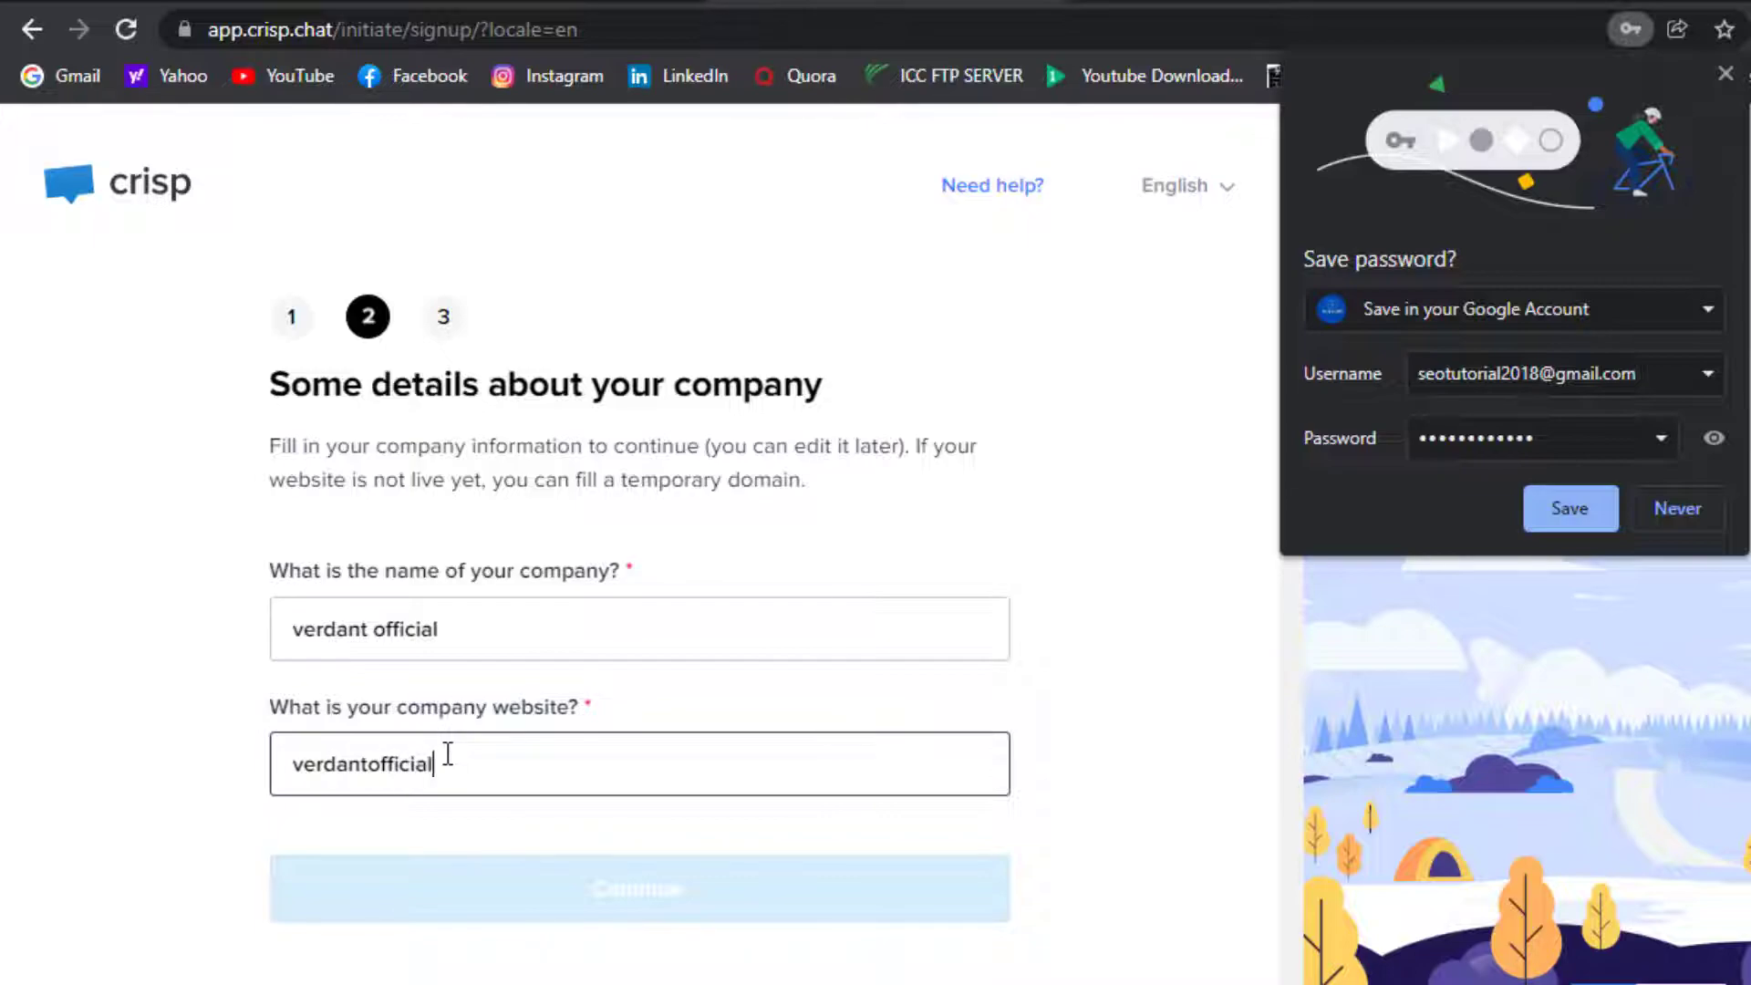
{"action": "type", "text": ".un"}
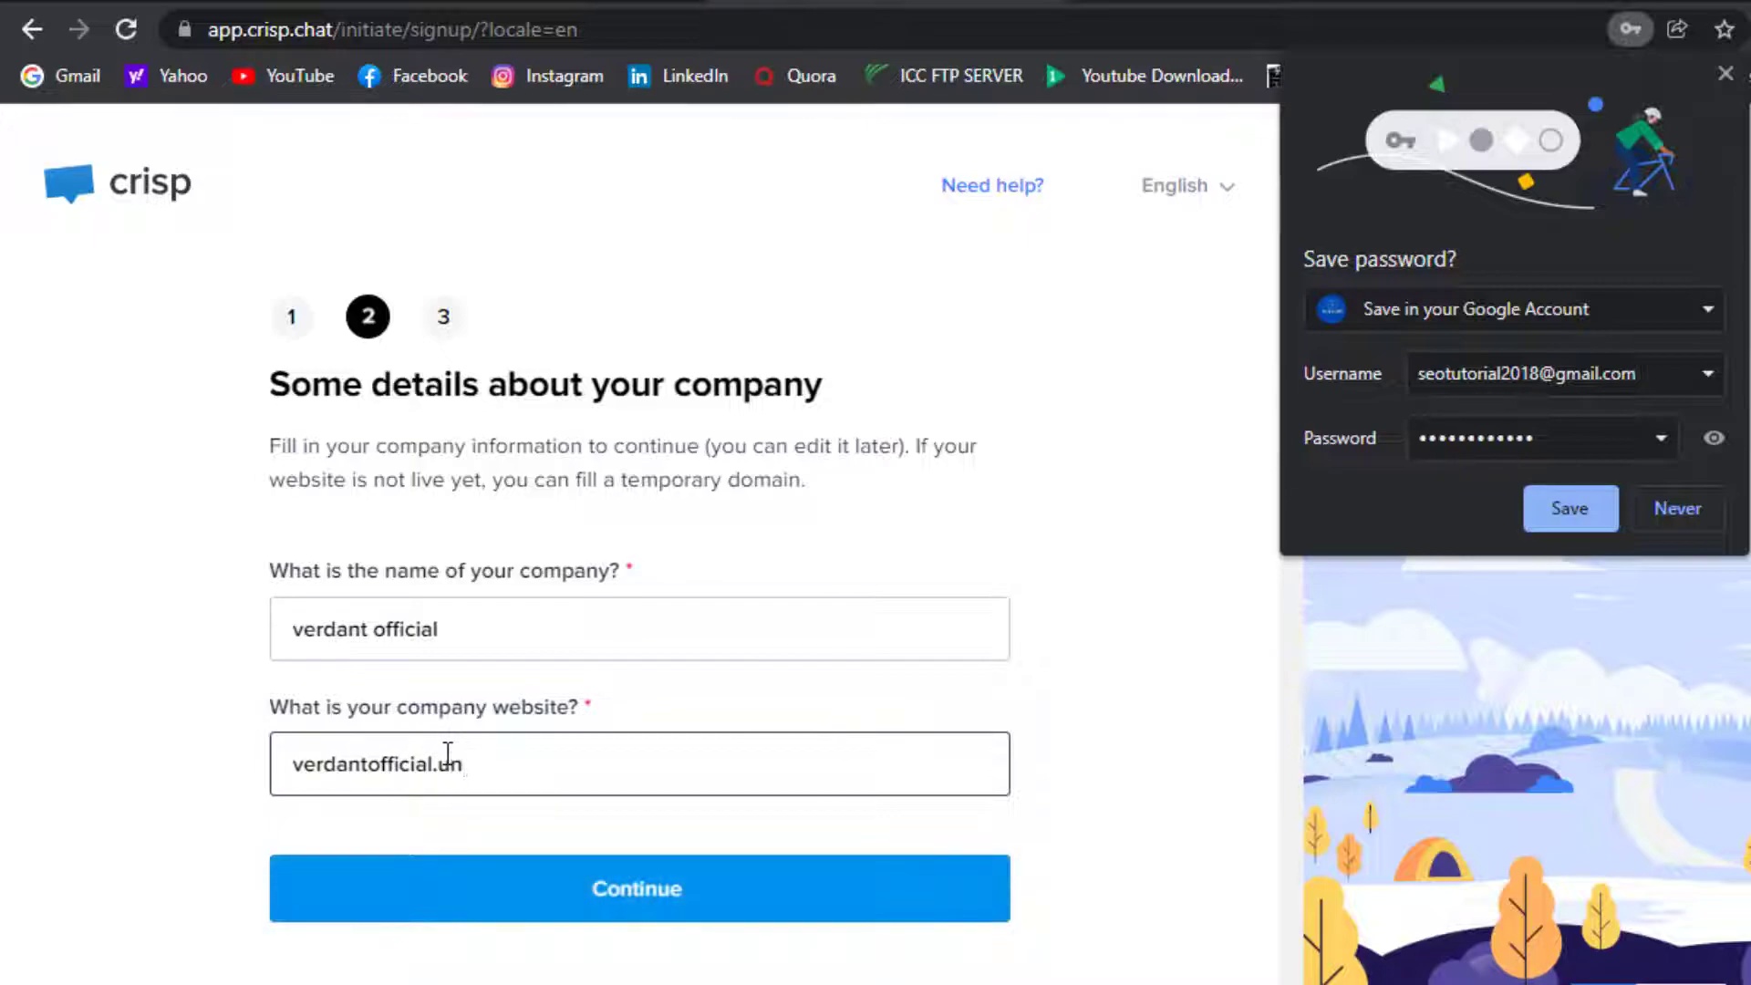
{"action": "type", "text": "aux.com"}
{"action": "left_click", "coordinate": [448, 903]}
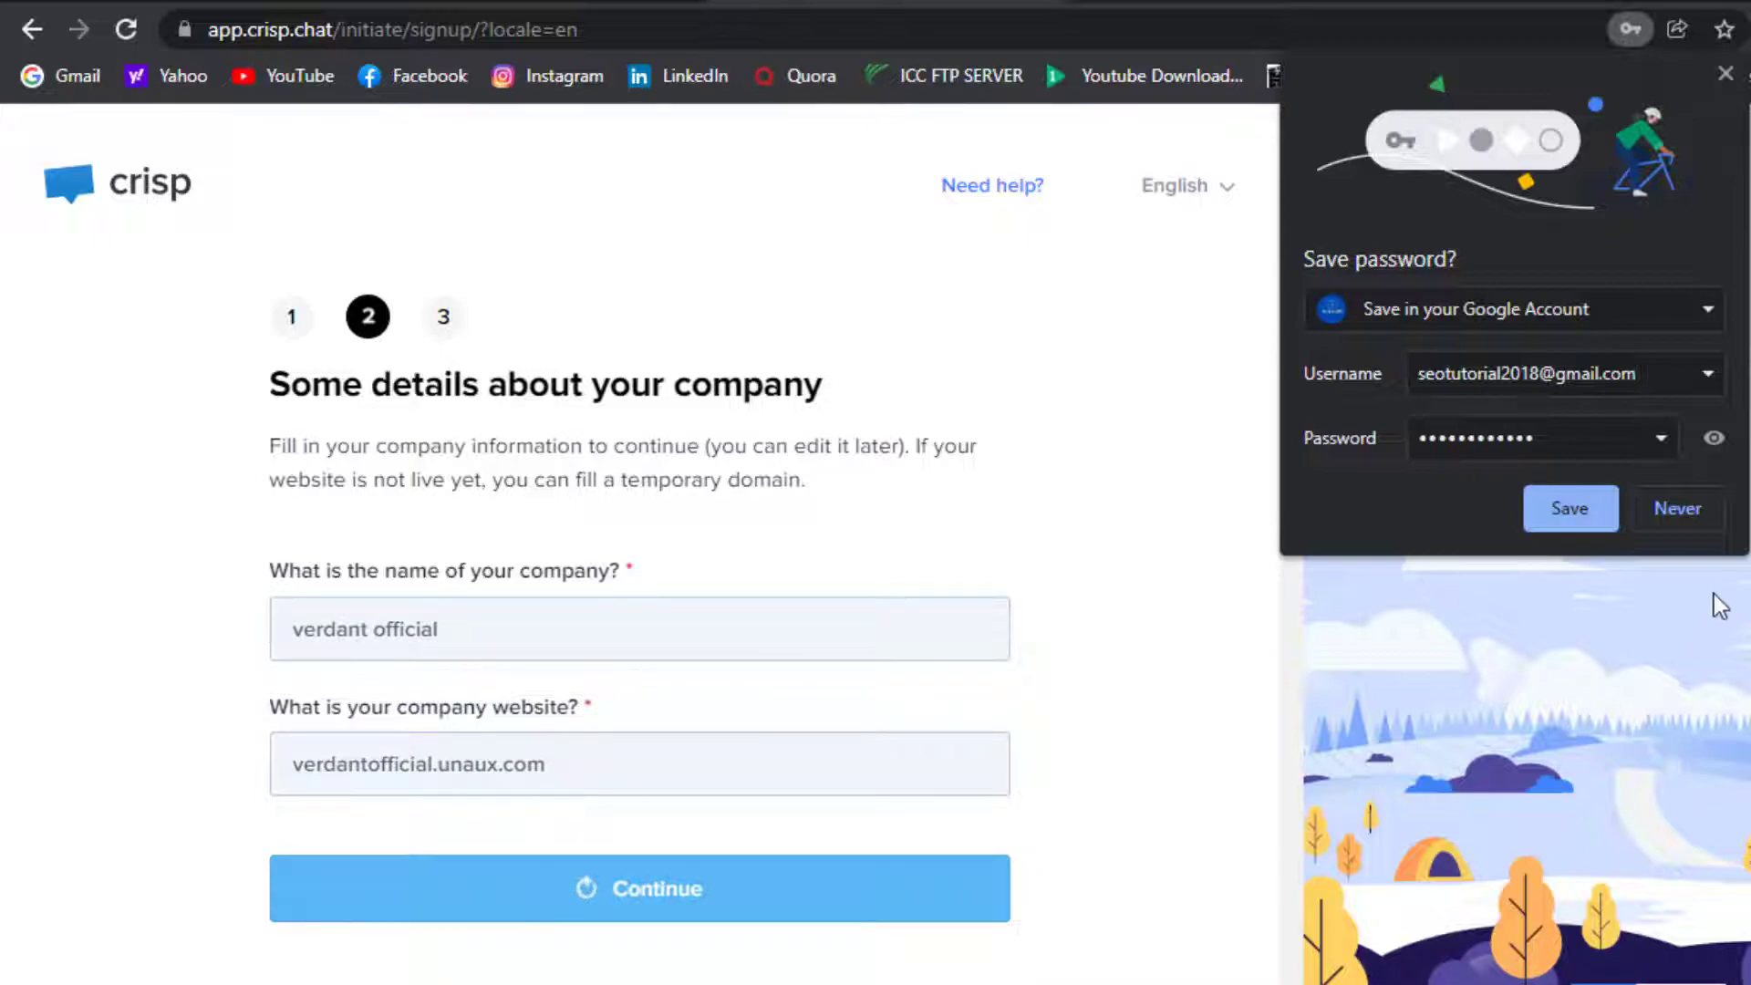
{"action": "left_click", "coordinate": [1675, 505]}
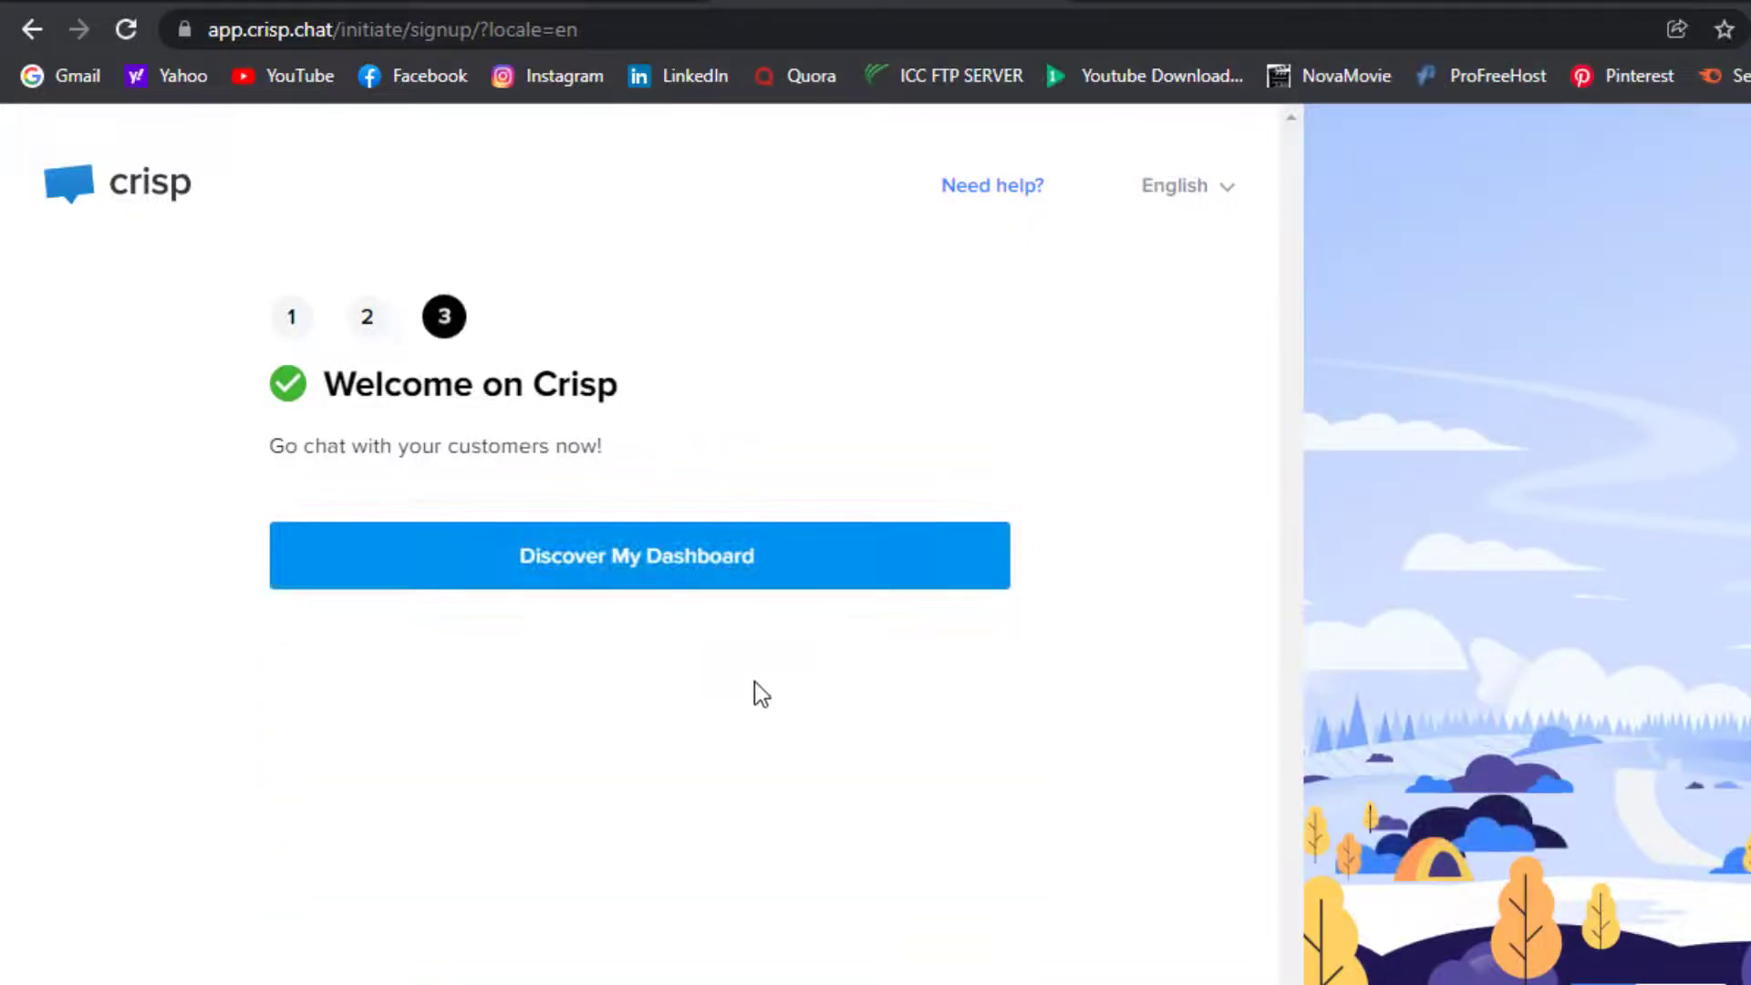
Enter the new Crisp account's dashboard via 'Discover My Dashboard'
{"action": "left_click", "coordinate": [567, 582]}
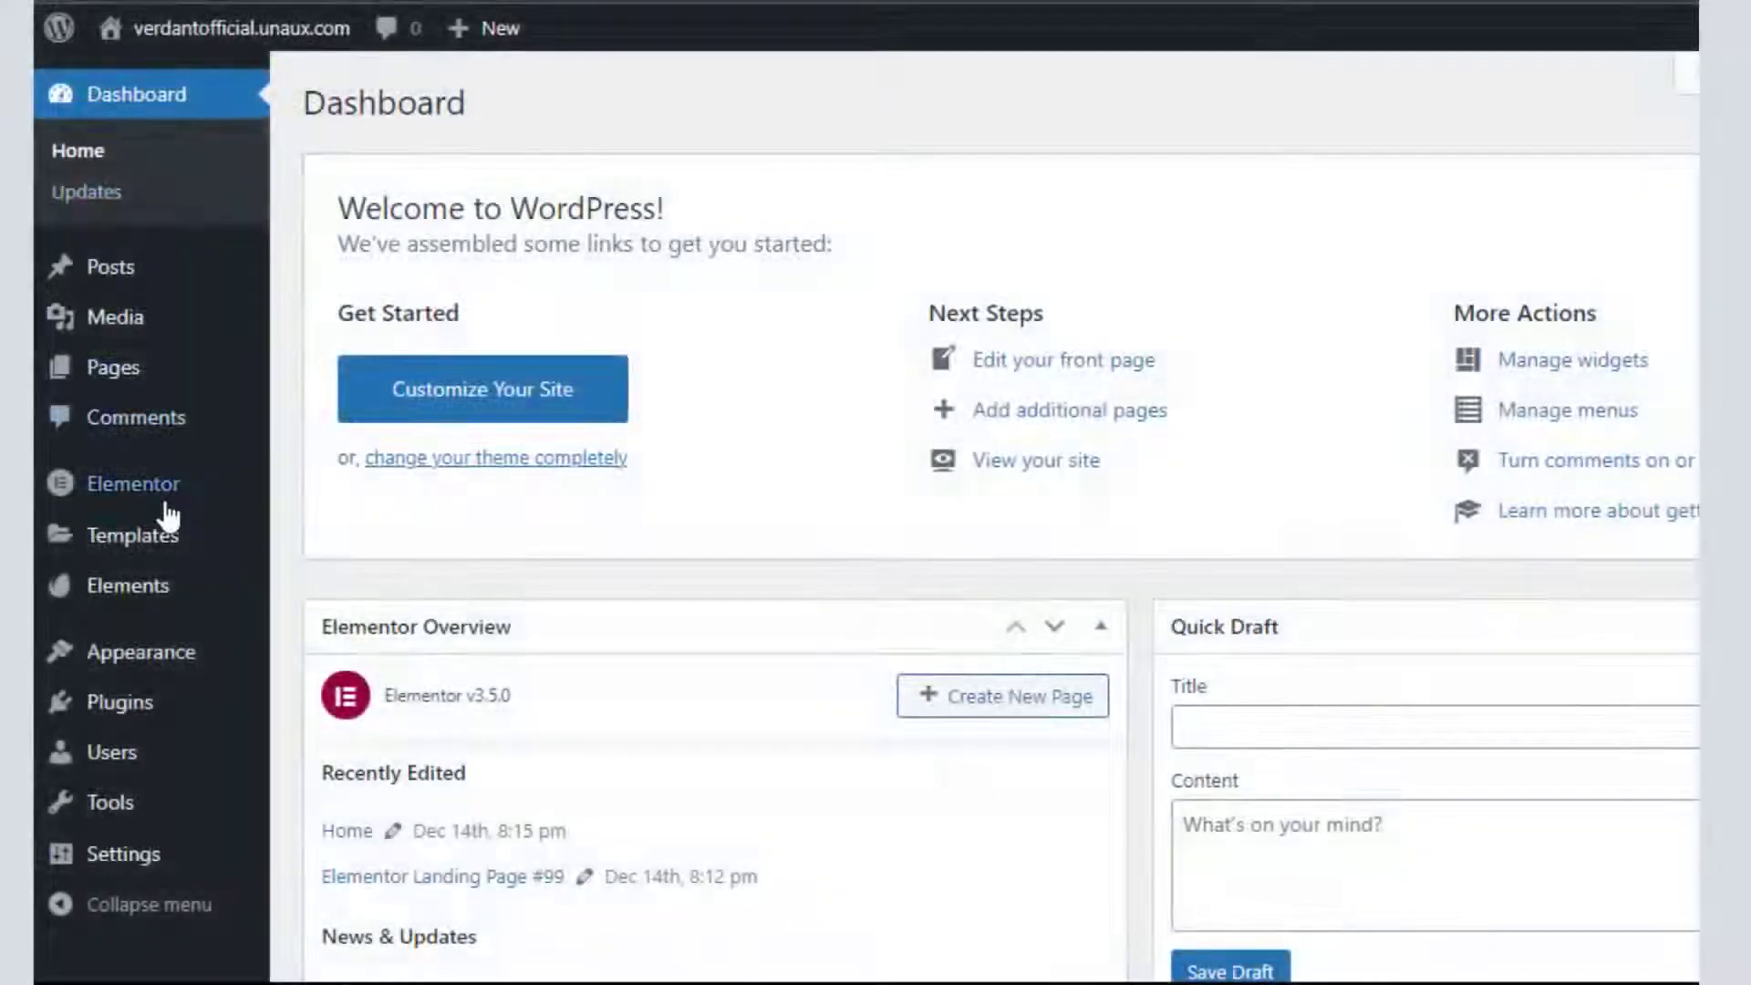
Search 'crisp' under Plugins > Add New, then install and activate Crisp Live Chat
{"action": "mouse_move", "coordinate": [146, 716]}
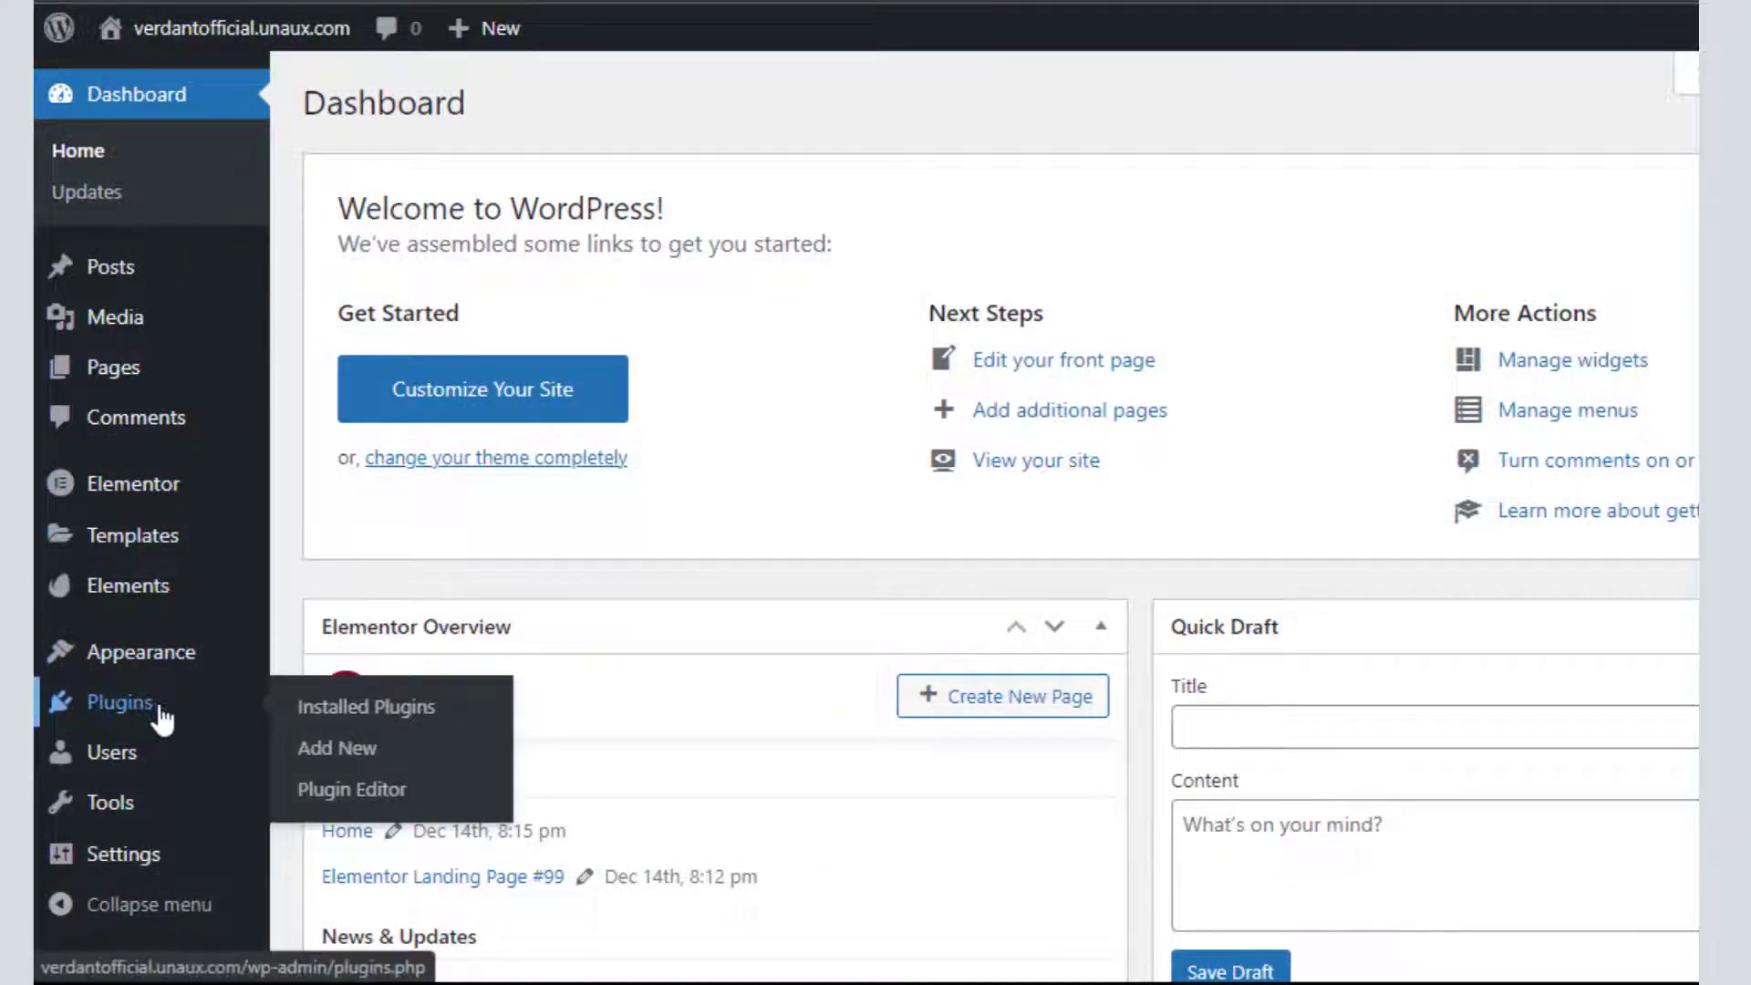
{"action": "left_click", "coordinate": [297, 754]}
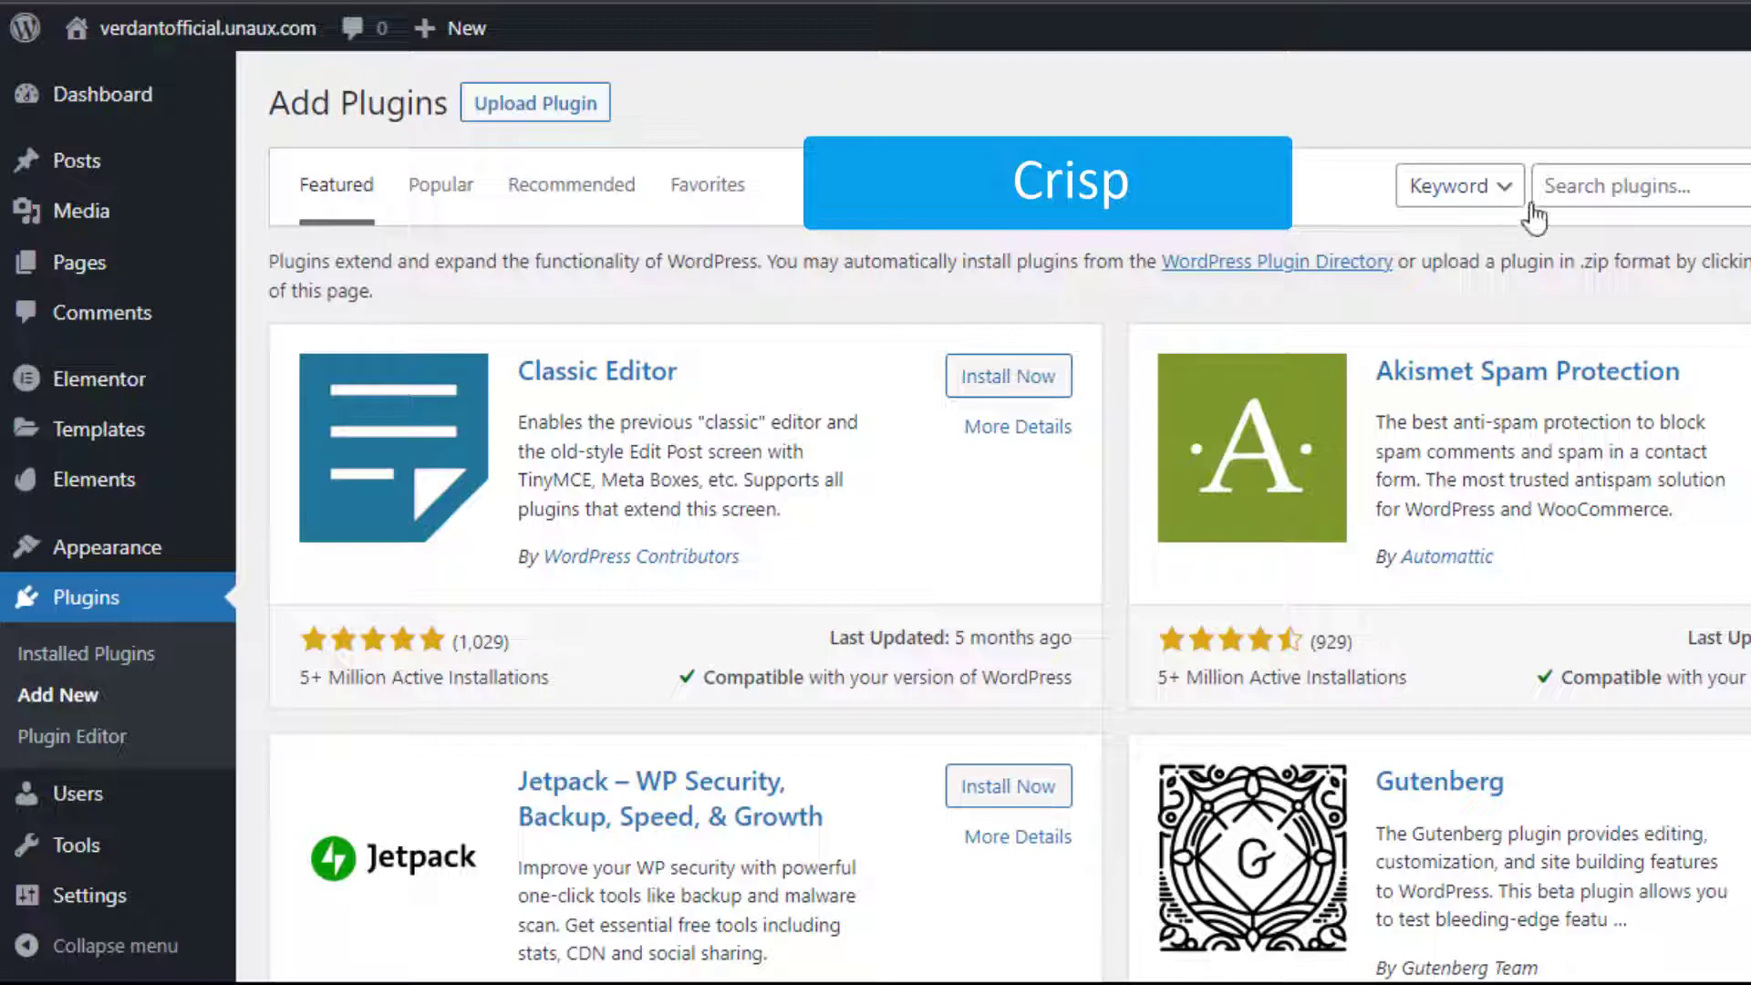
{"action": "left_click", "coordinate": [1560, 190]}
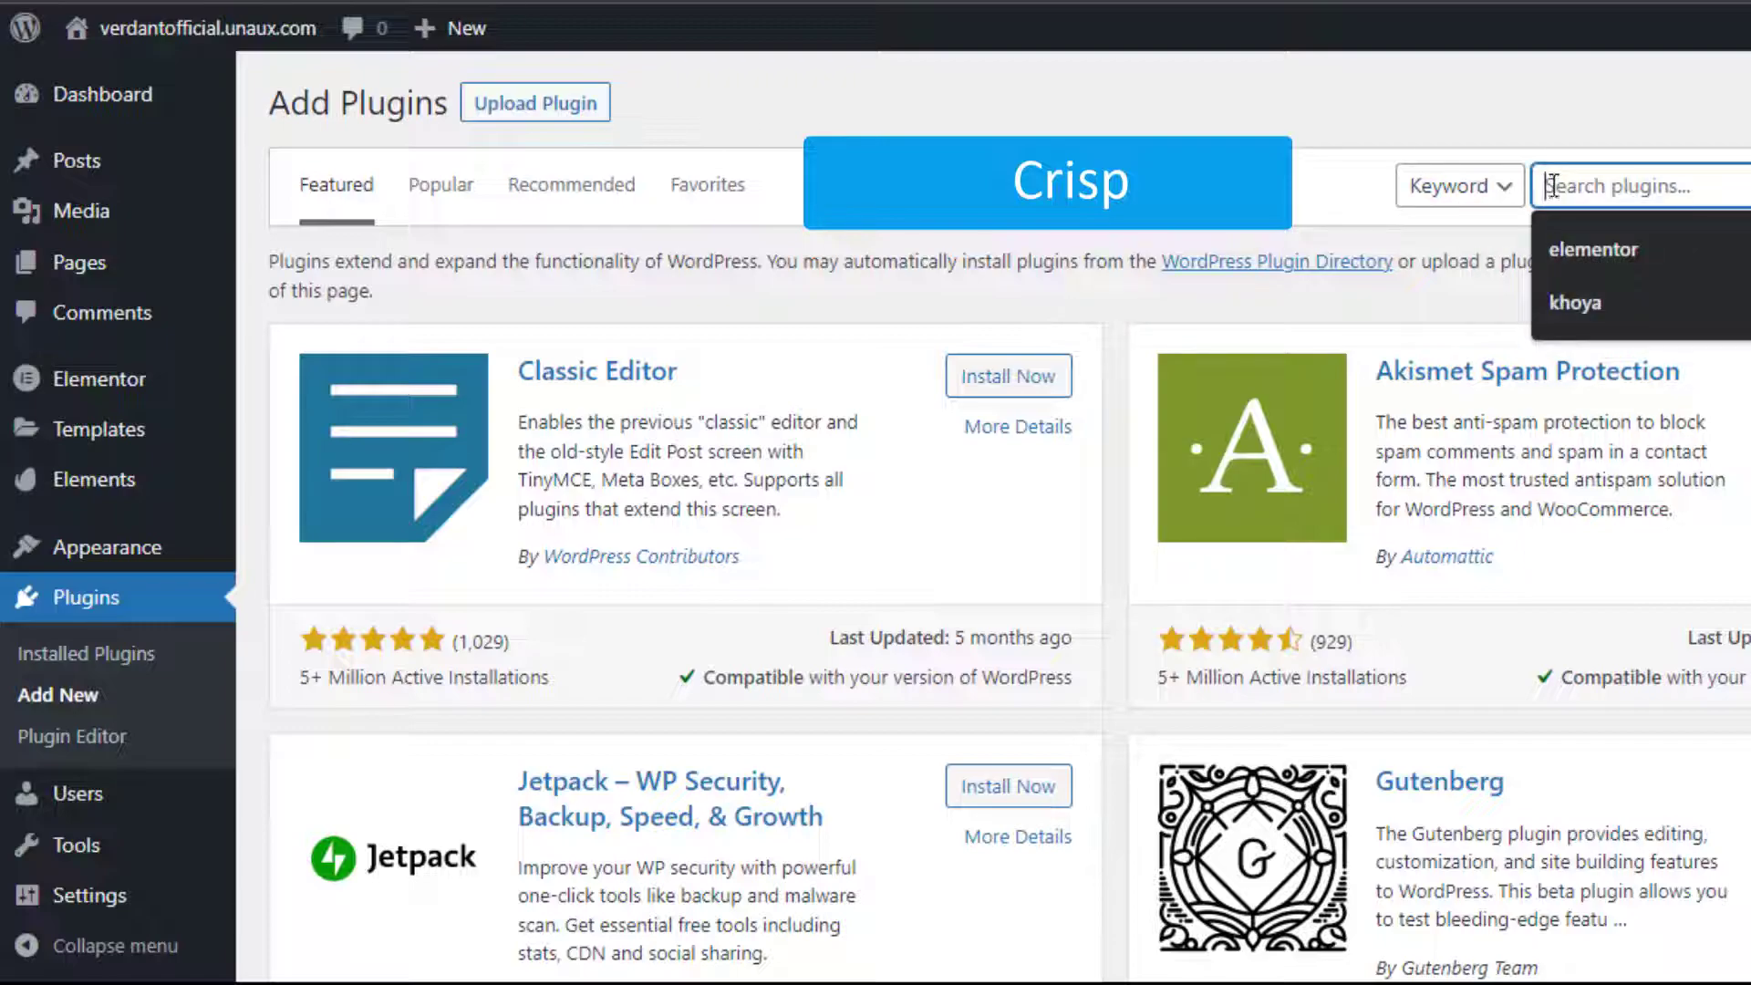
{"action": "type", "text": "crisp"}
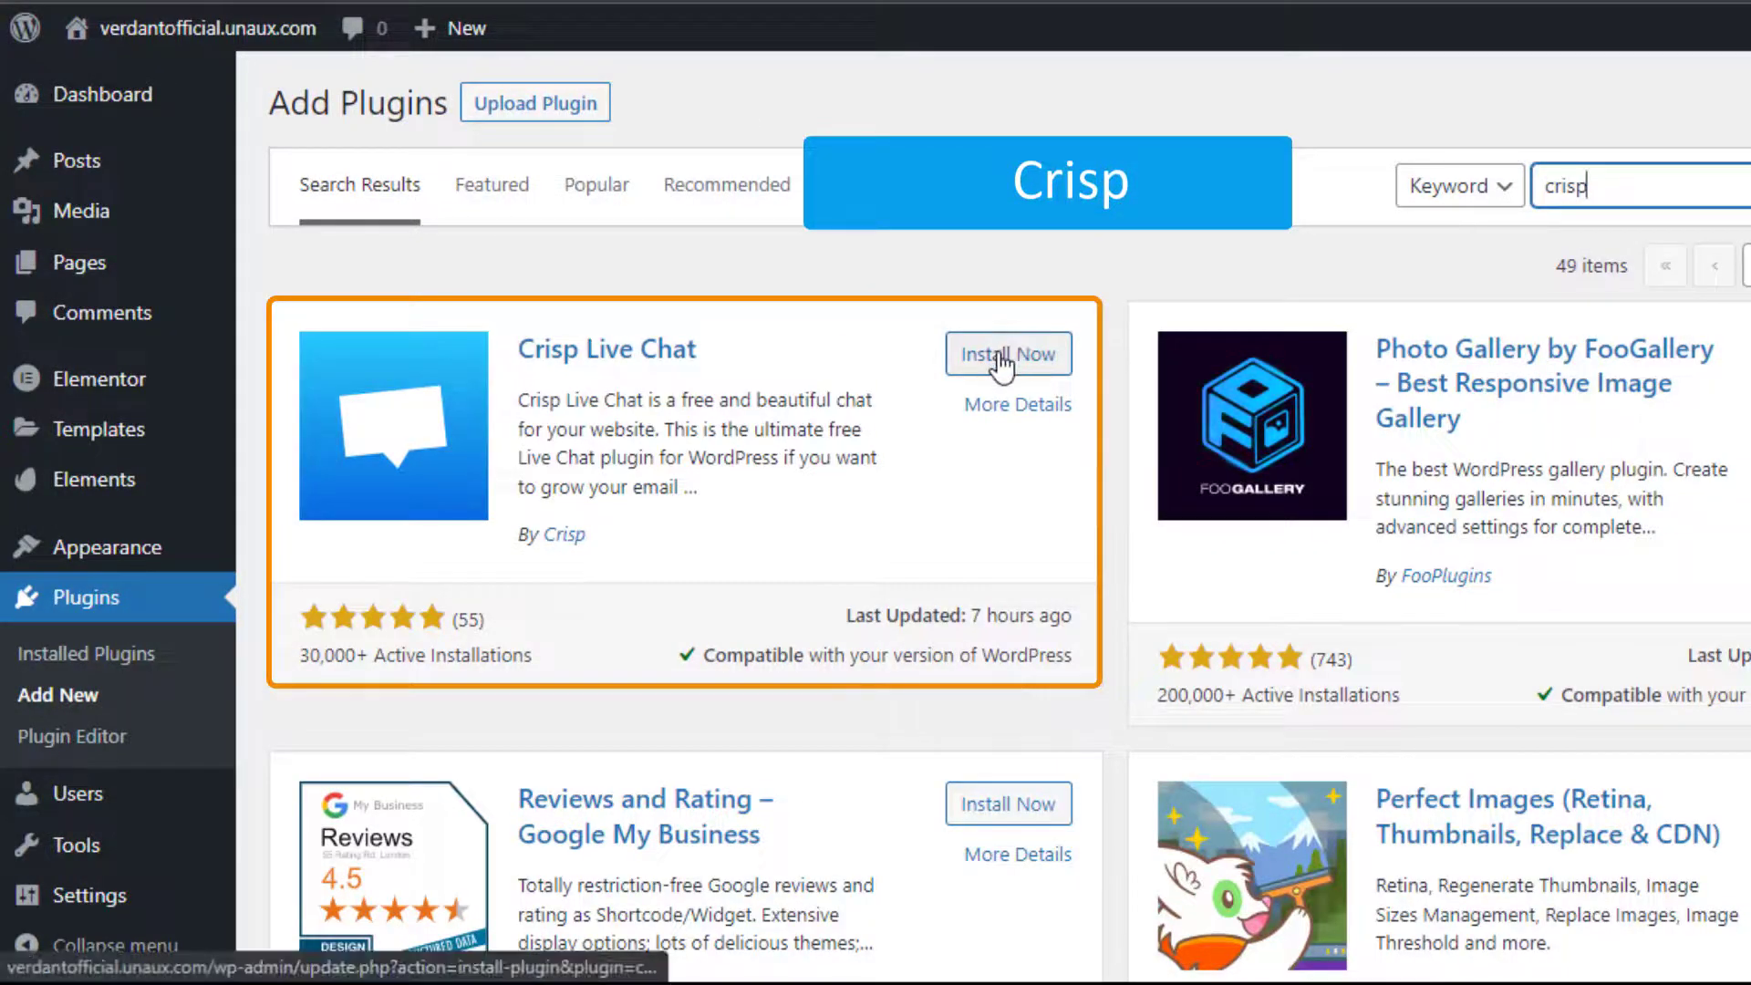
{"action": "left_click", "coordinate": [1003, 358]}
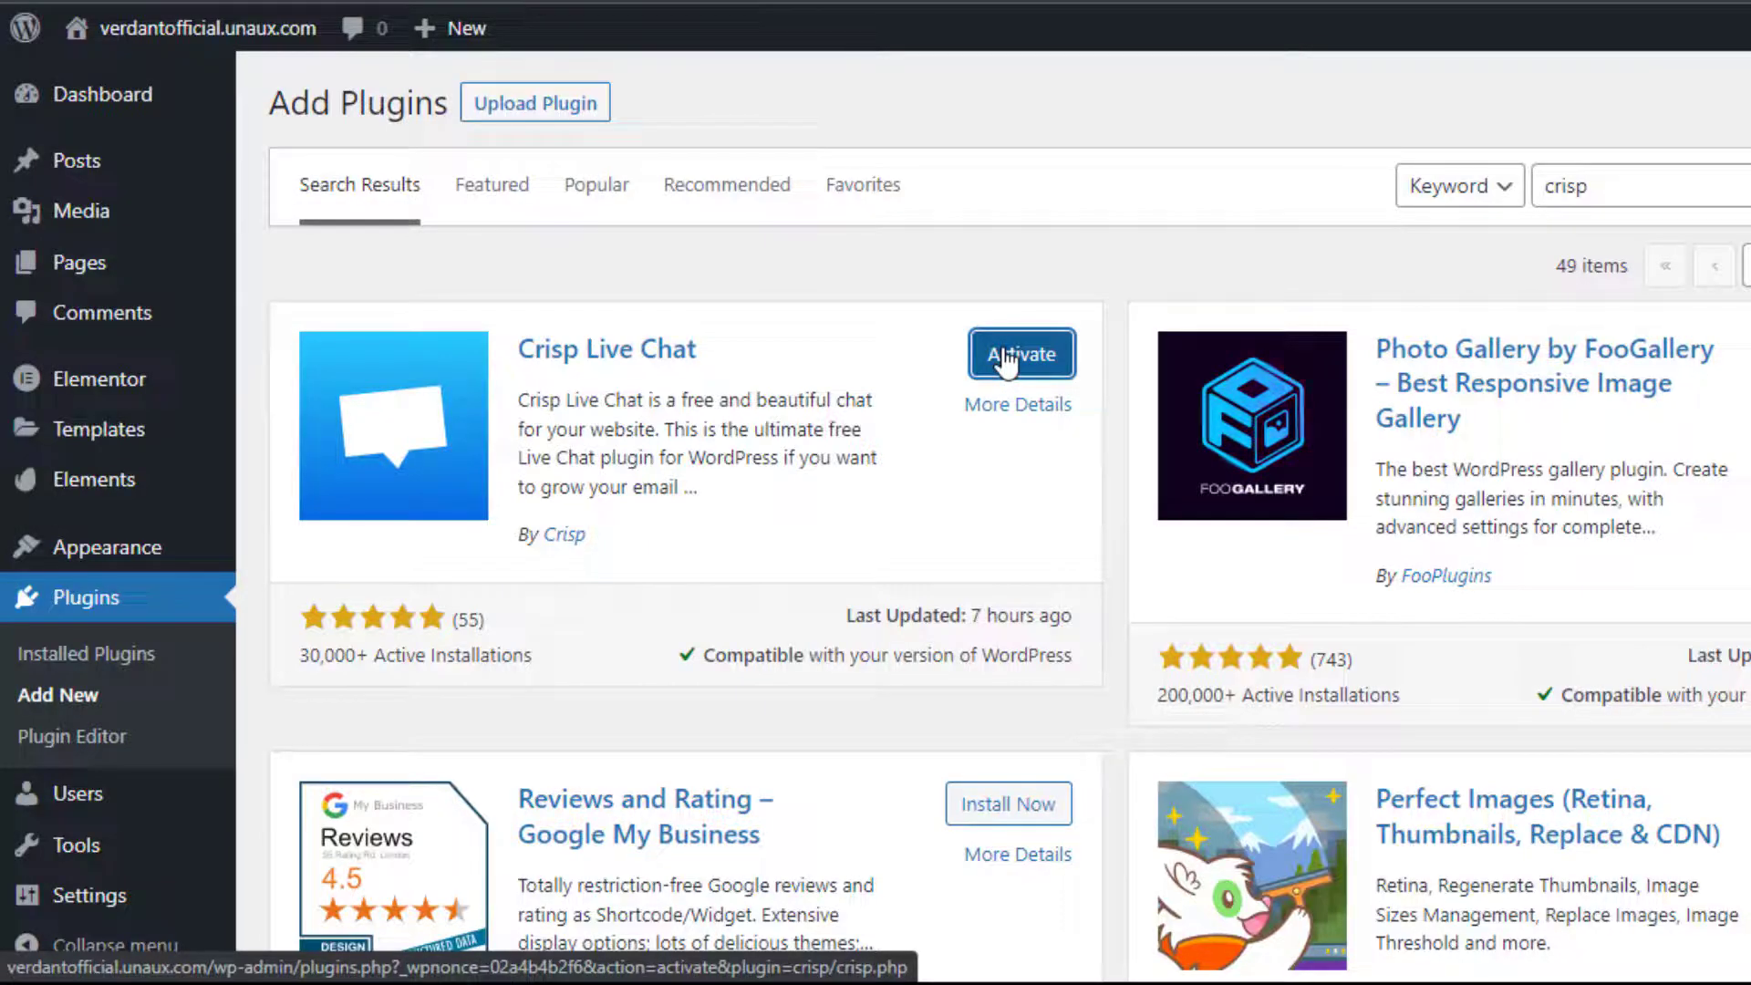
{"action": "left_click", "coordinate": [1006, 364]}
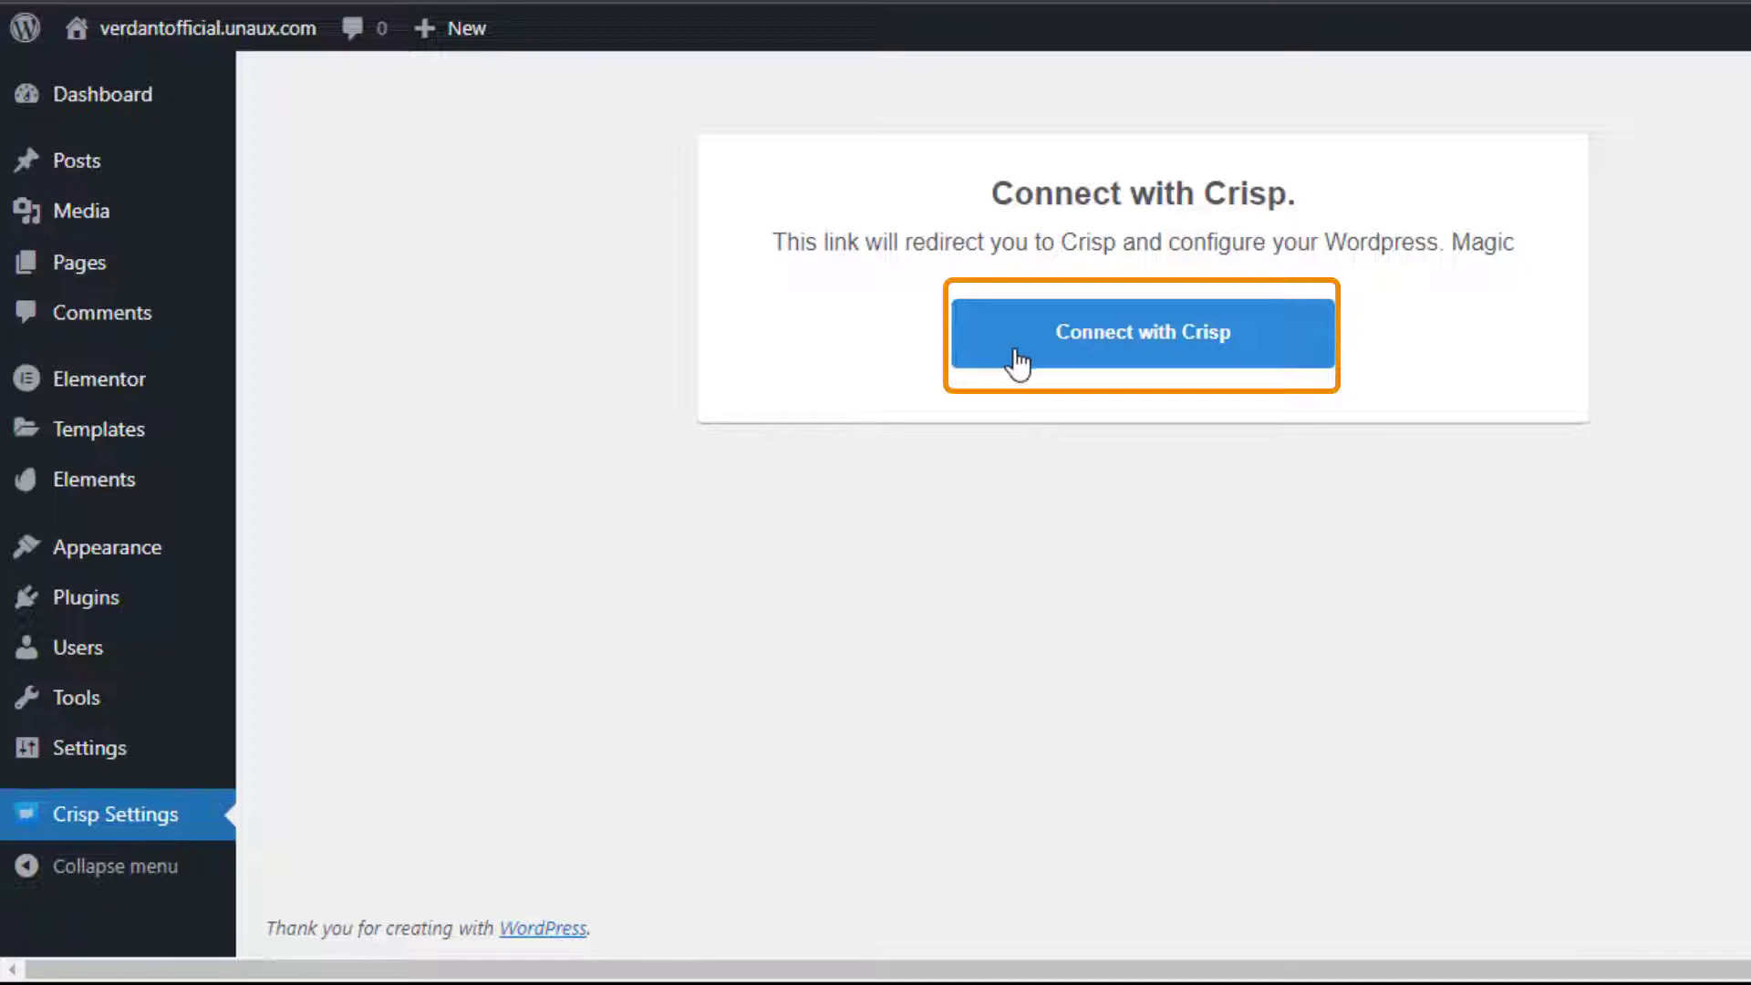
Connect the WordPress site to the Crisp account and approve the link
{"action": "left_click", "coordinate": [1067, 352]}
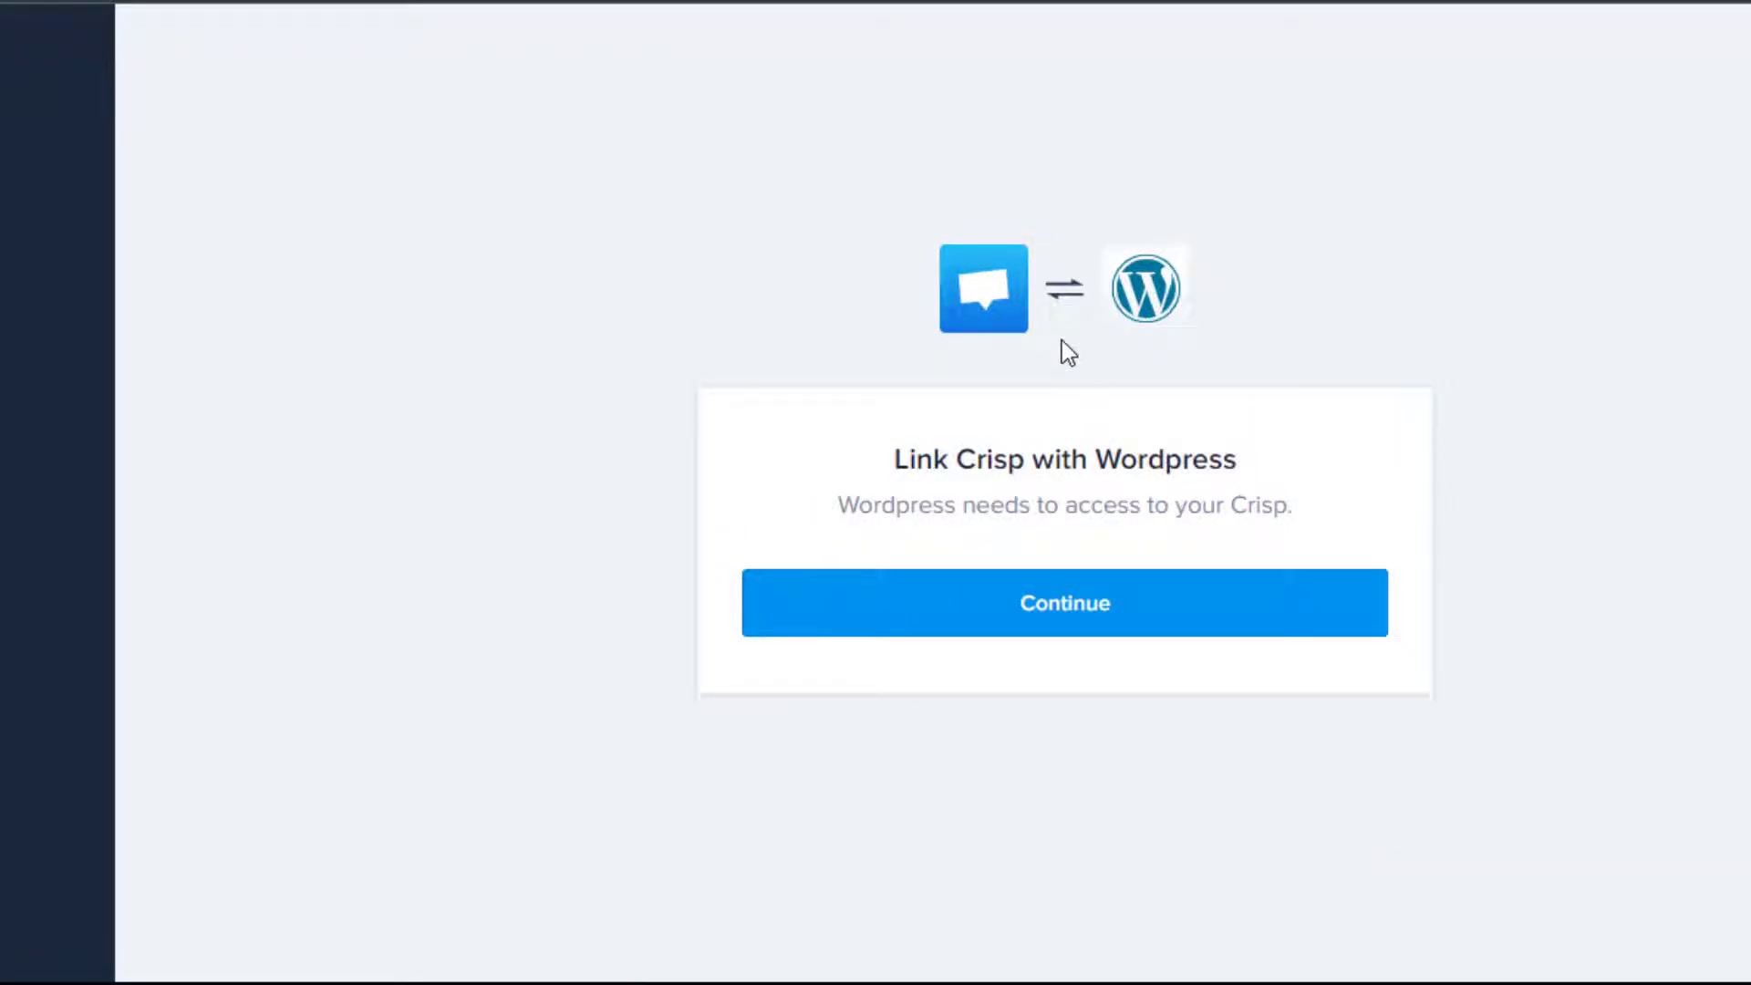
{"action": "left_click", "coordinate": [1032, 619]}
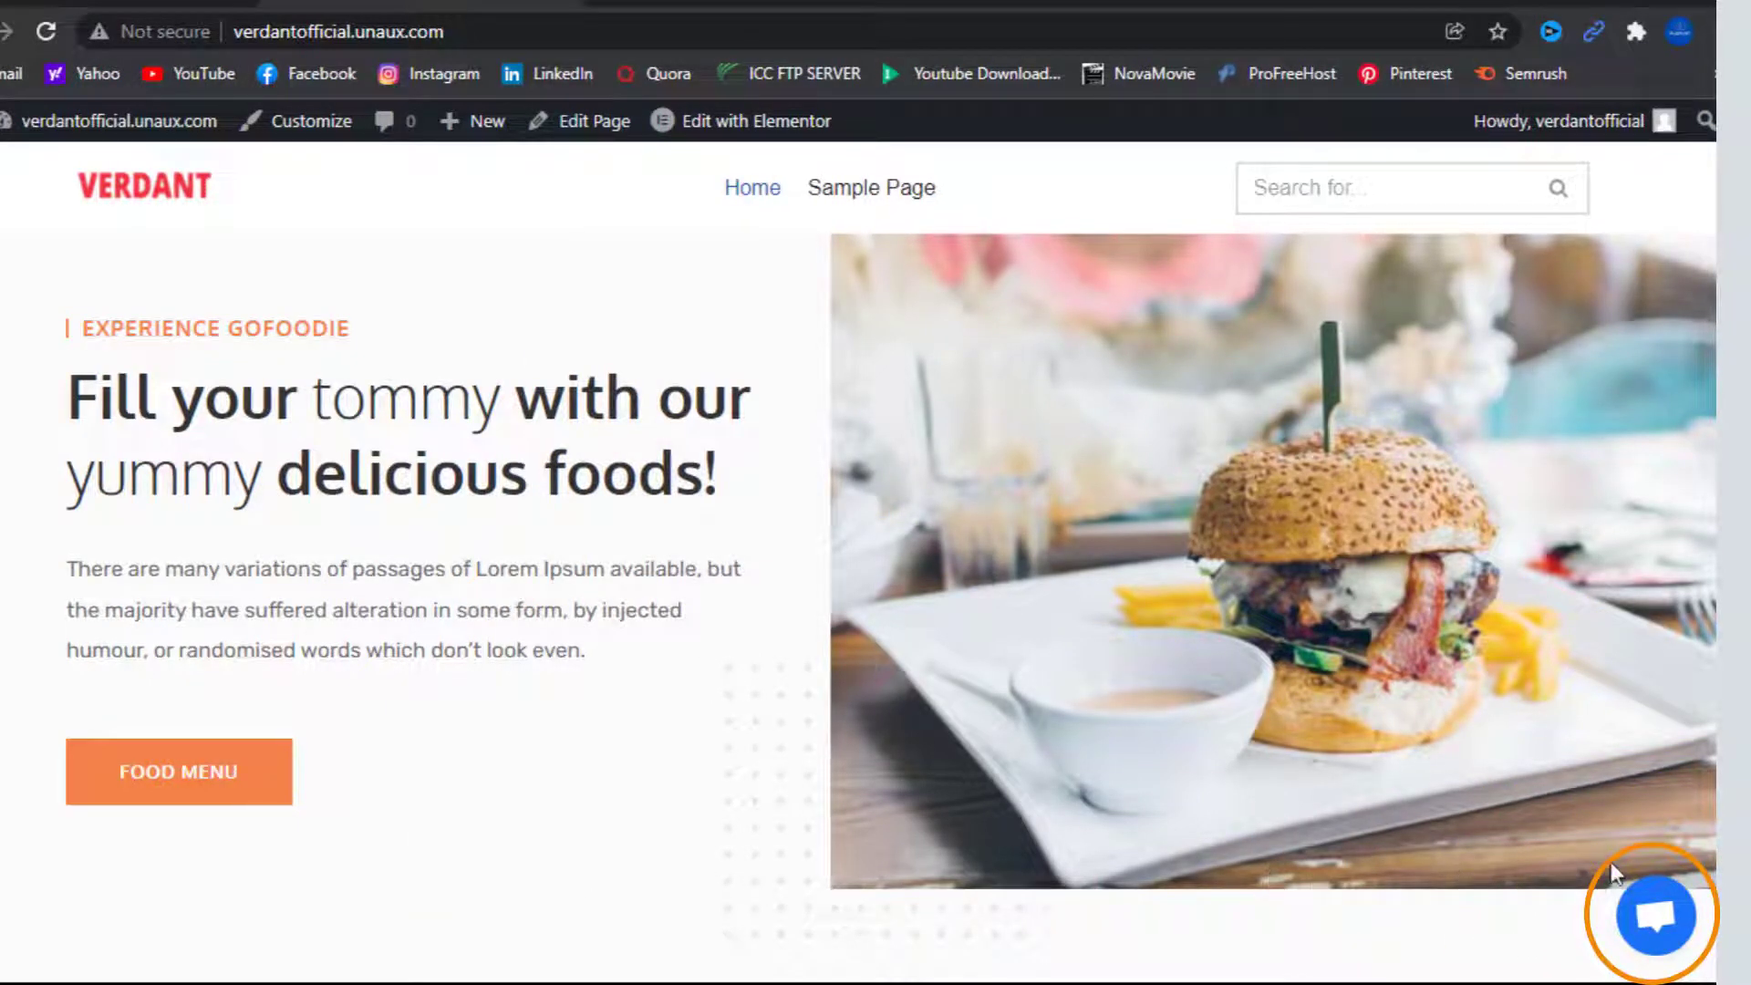
Open the site's chat bubble and send the test message 'hi'
{"action": "left_click", "coordinate": [1665, 923]}
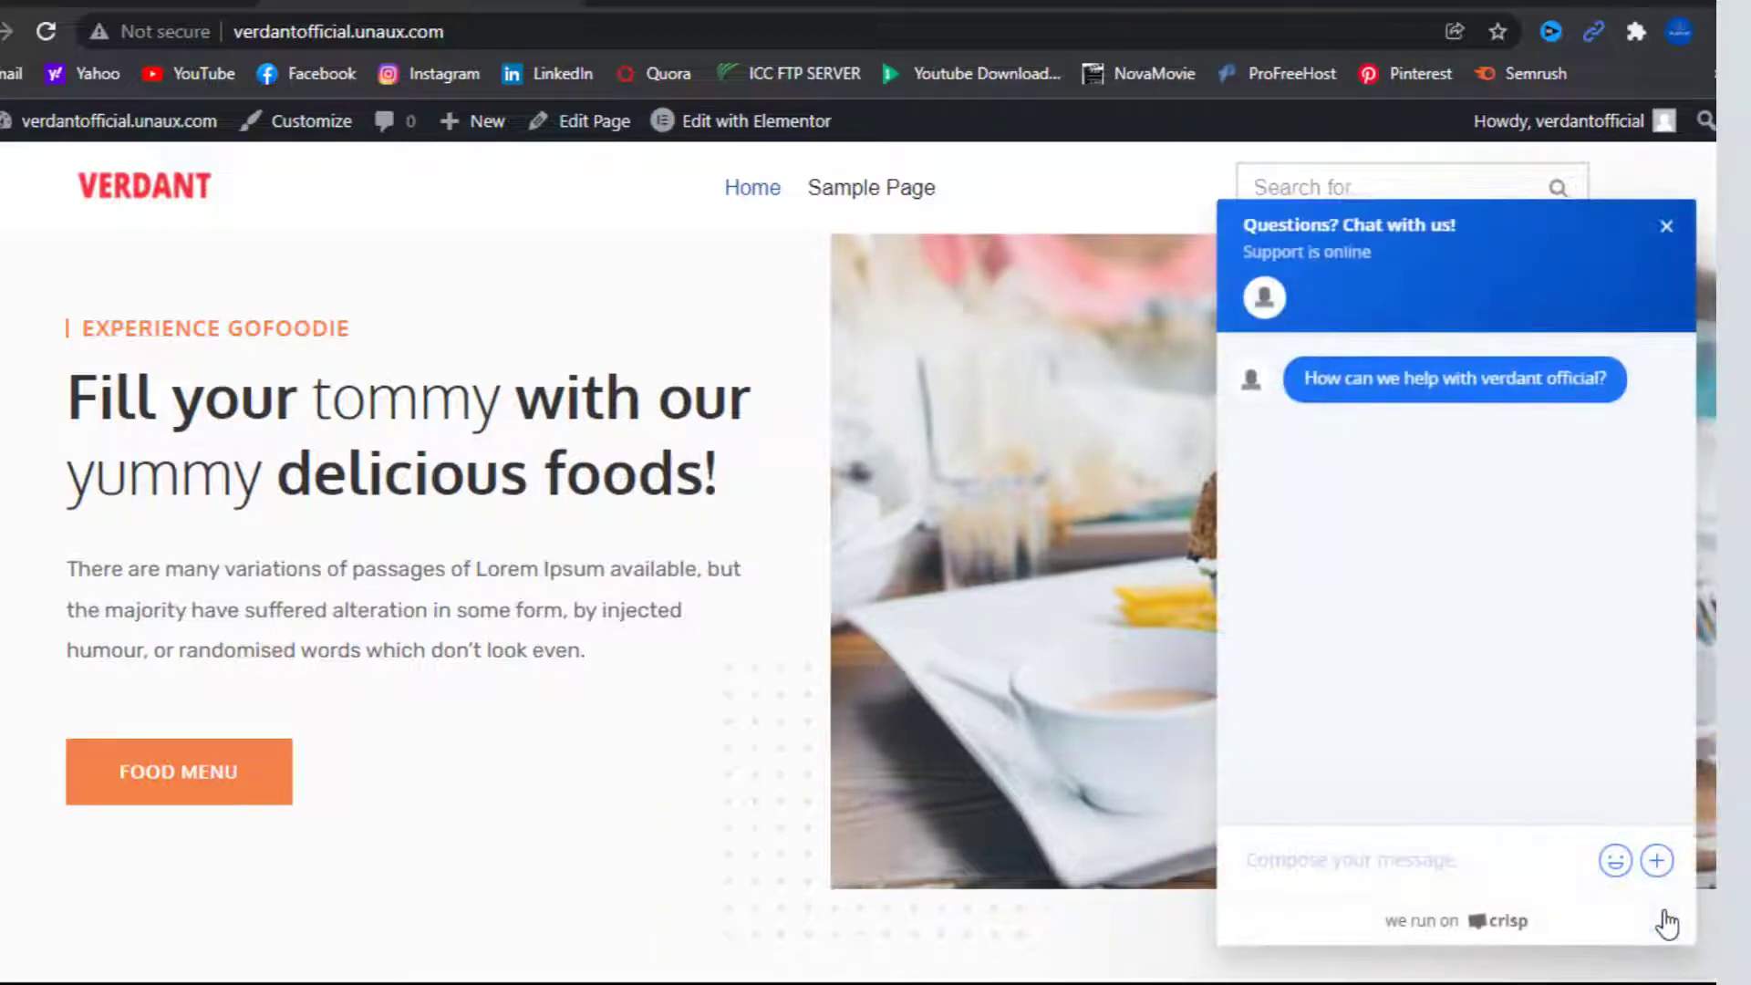
{"action": "left_click", "coordinate": [1277, 863]}
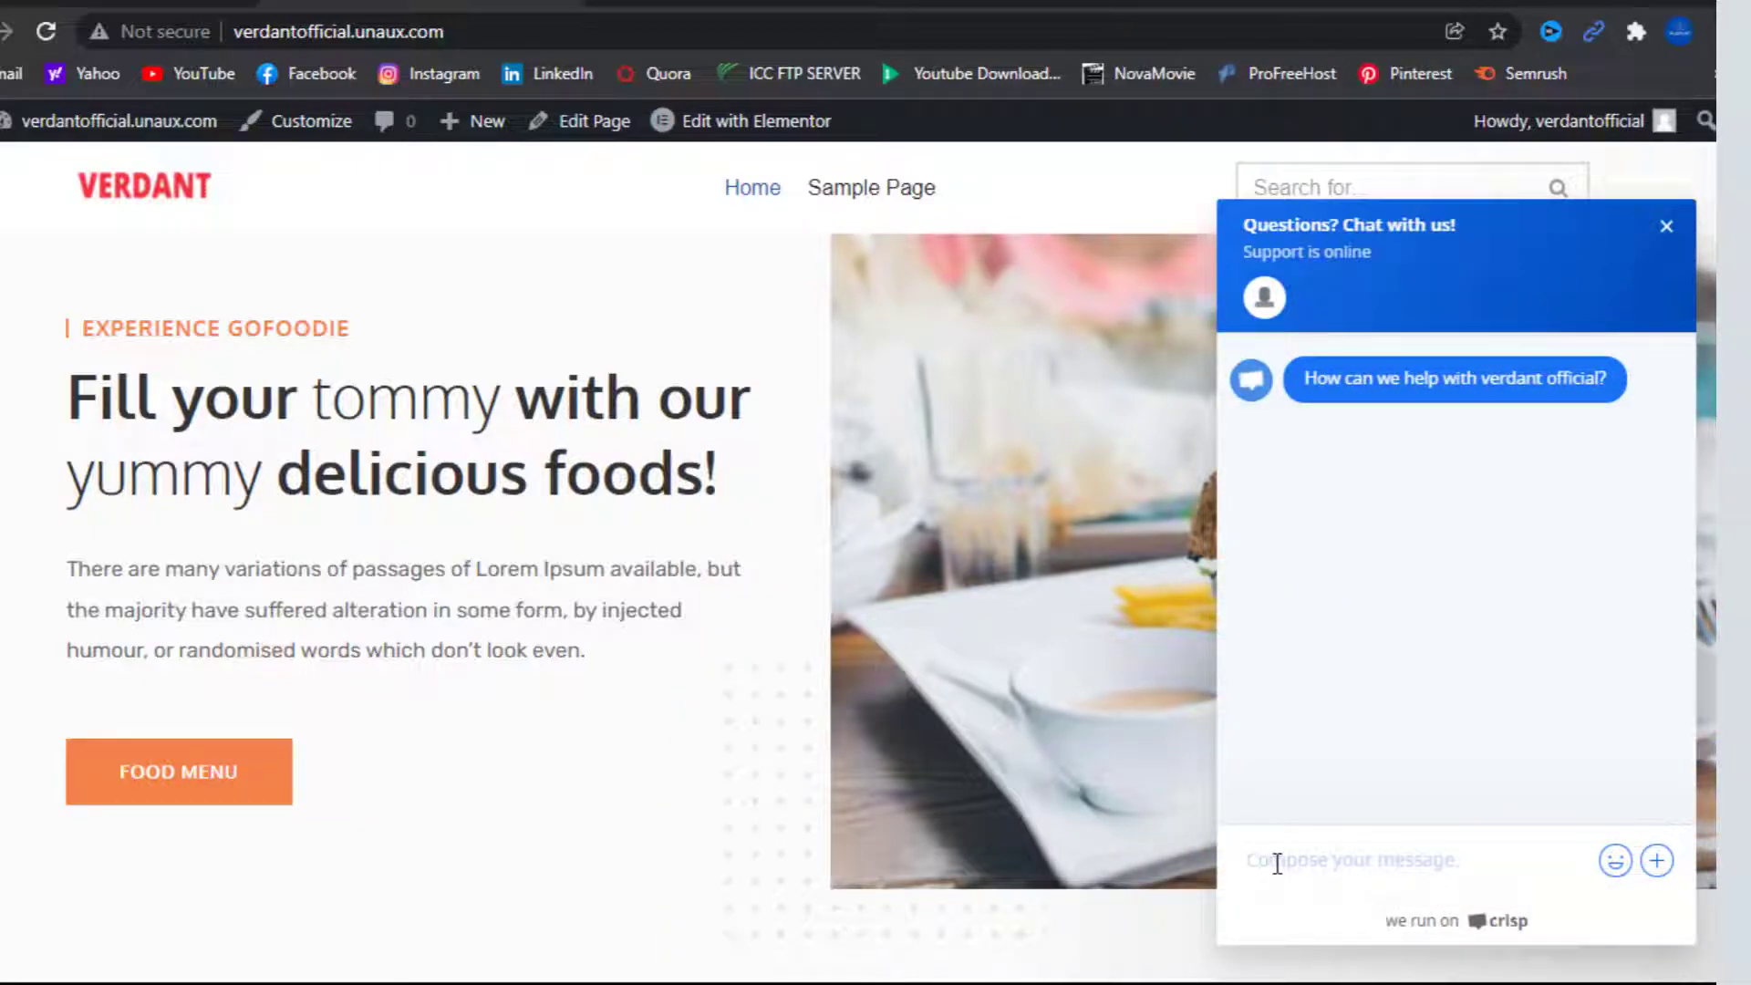
{"action": "type", "text": "hi"}
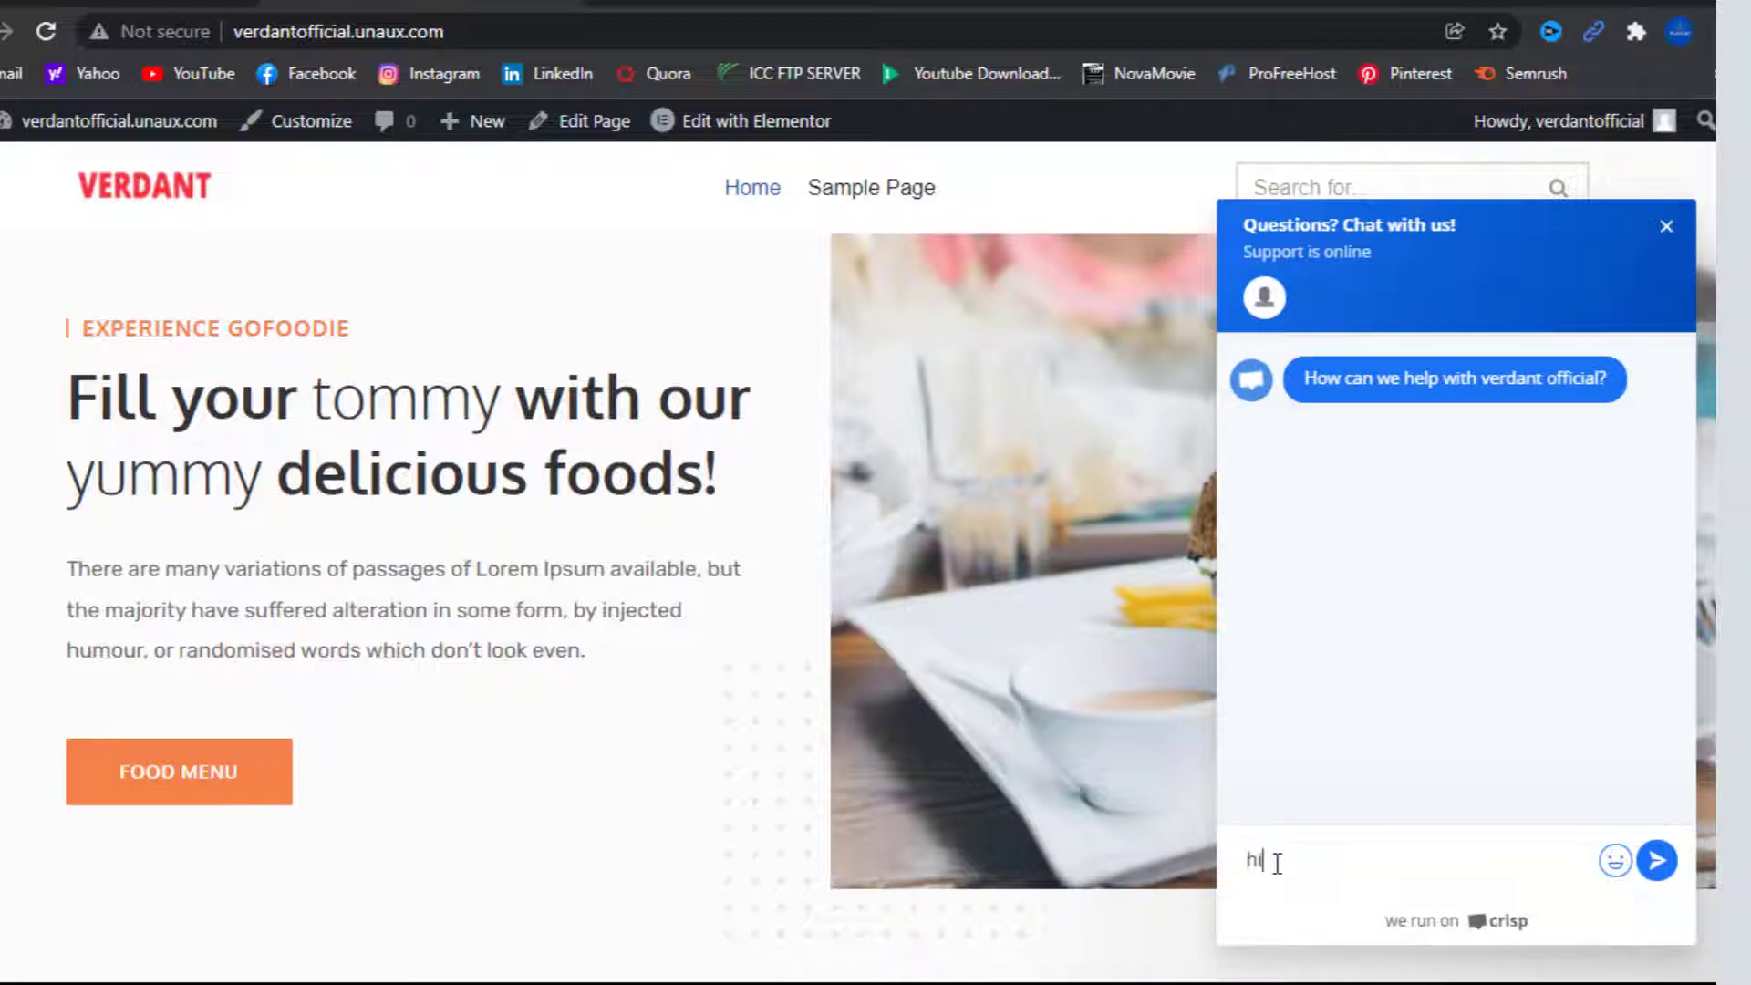
{"action": "key", "text": "Return"}
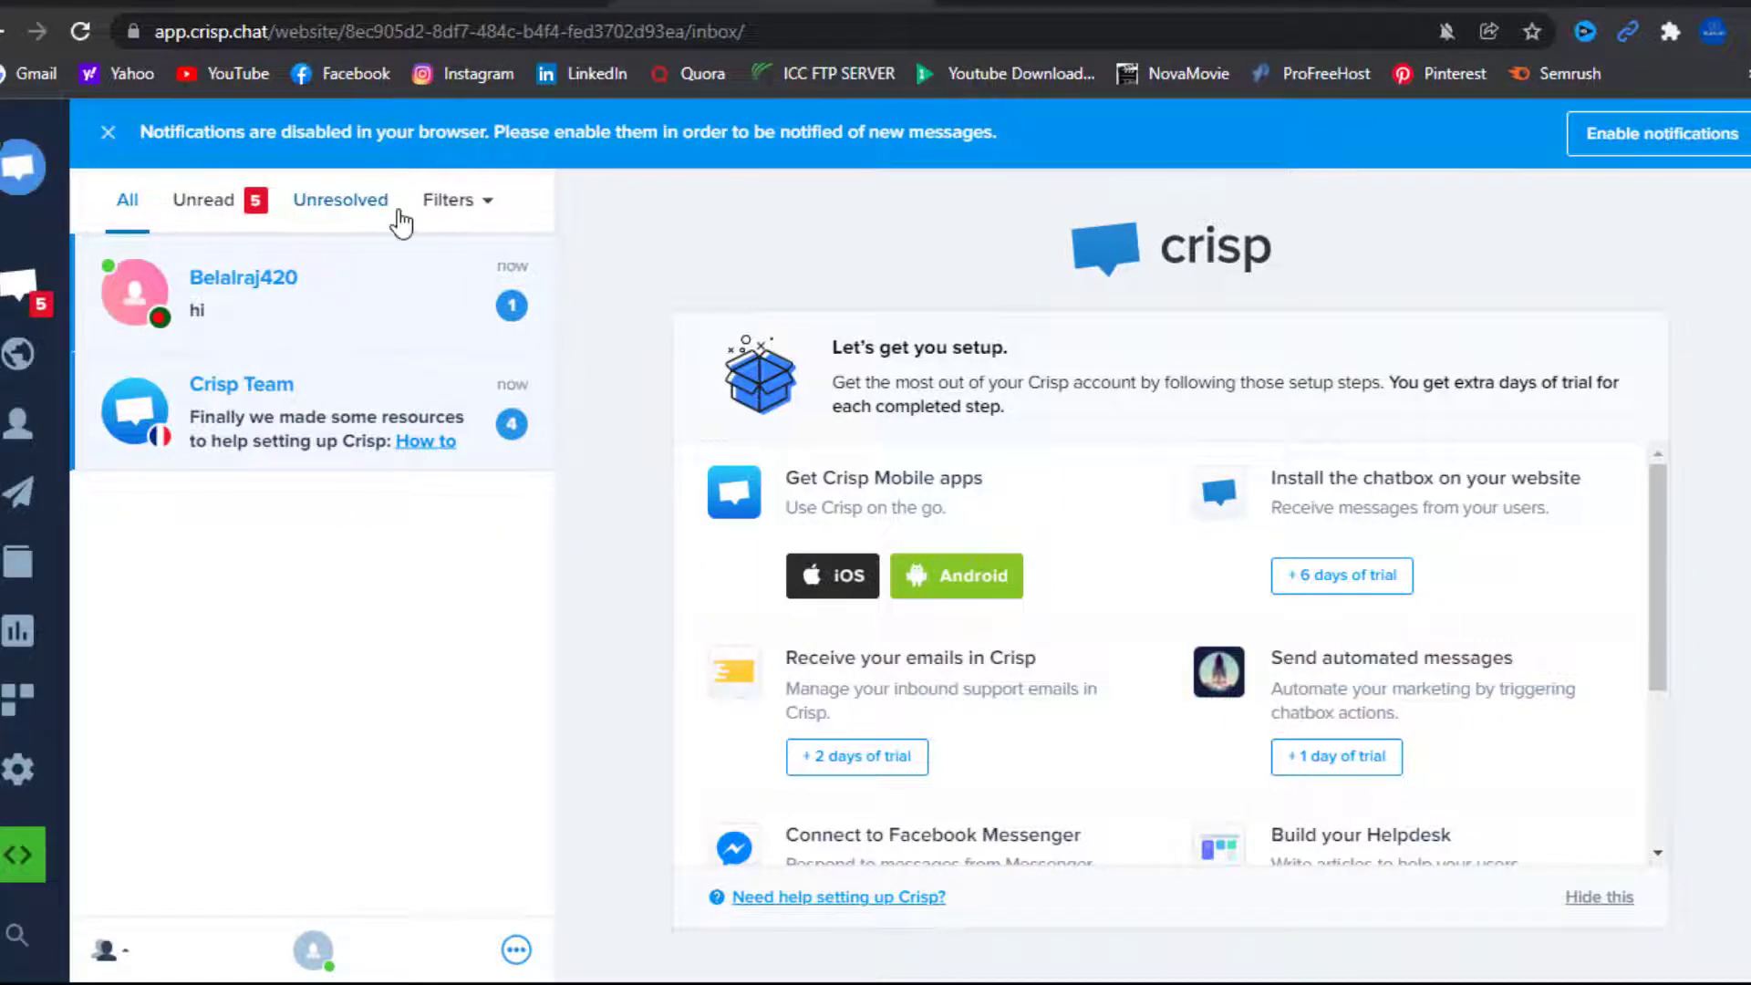
Reply 'hlw' in the visitor's conversation and confirm it arrived on the Verdant site
{"action": "left_click", "coordinate": [257, 302]}
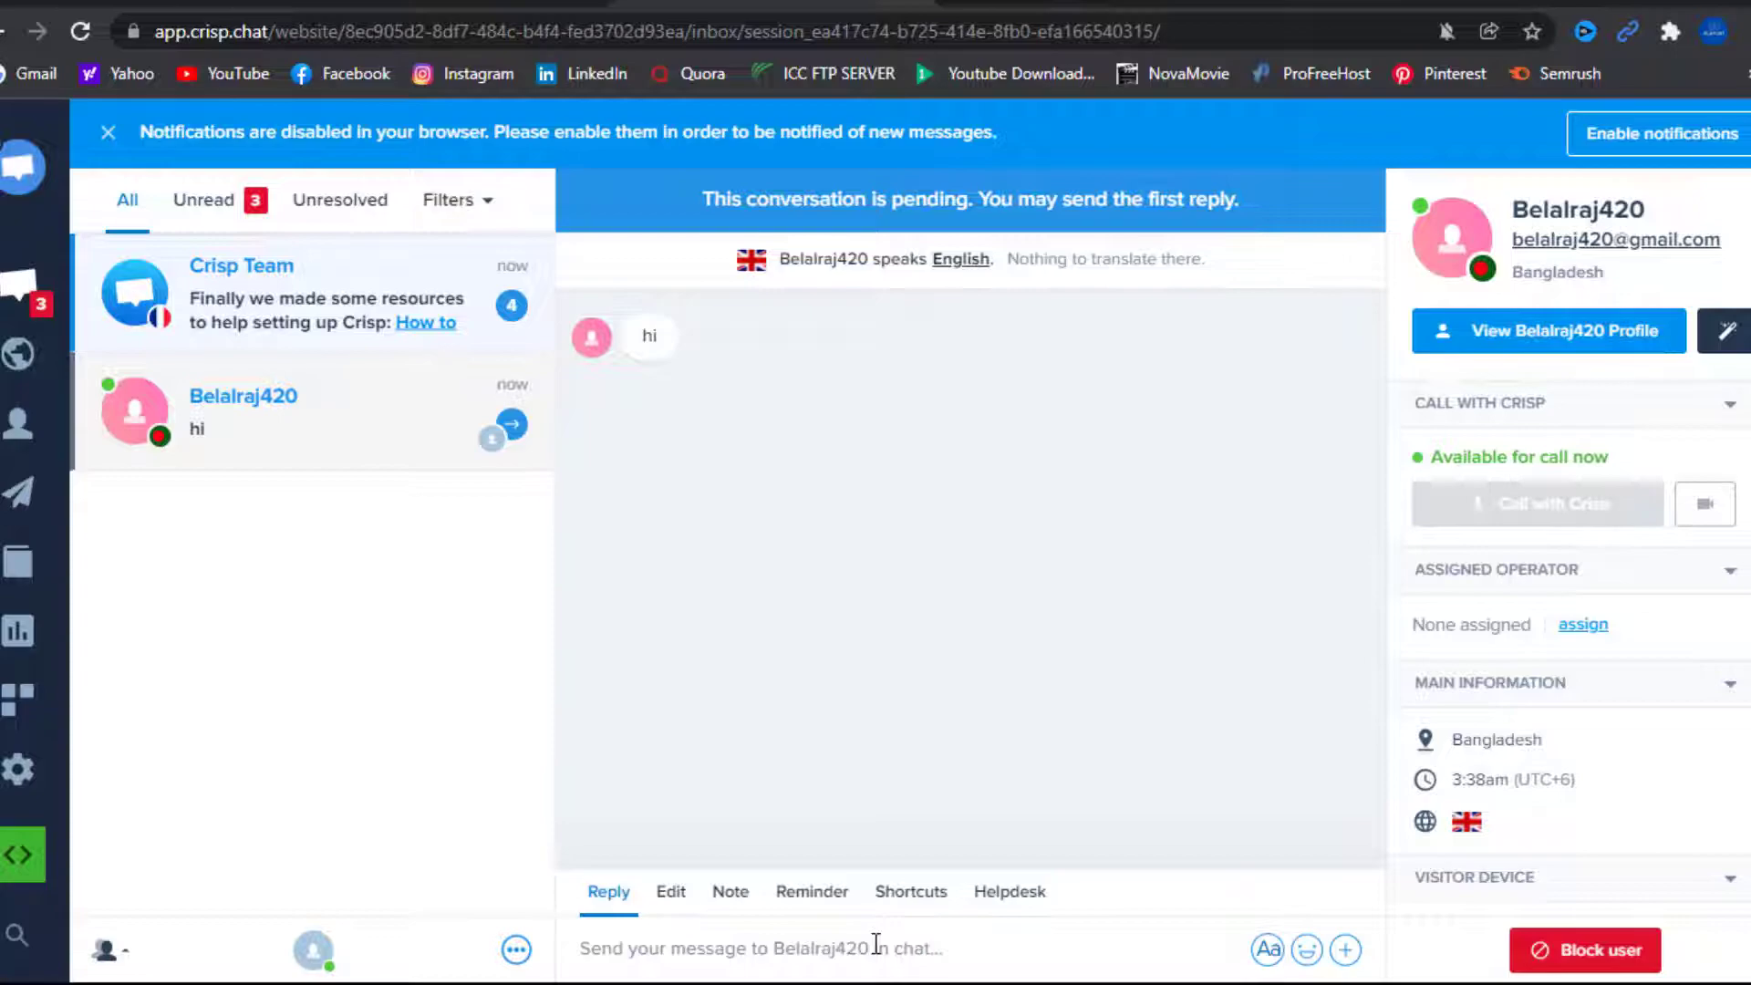
{"action": "type", "text": "hi"}
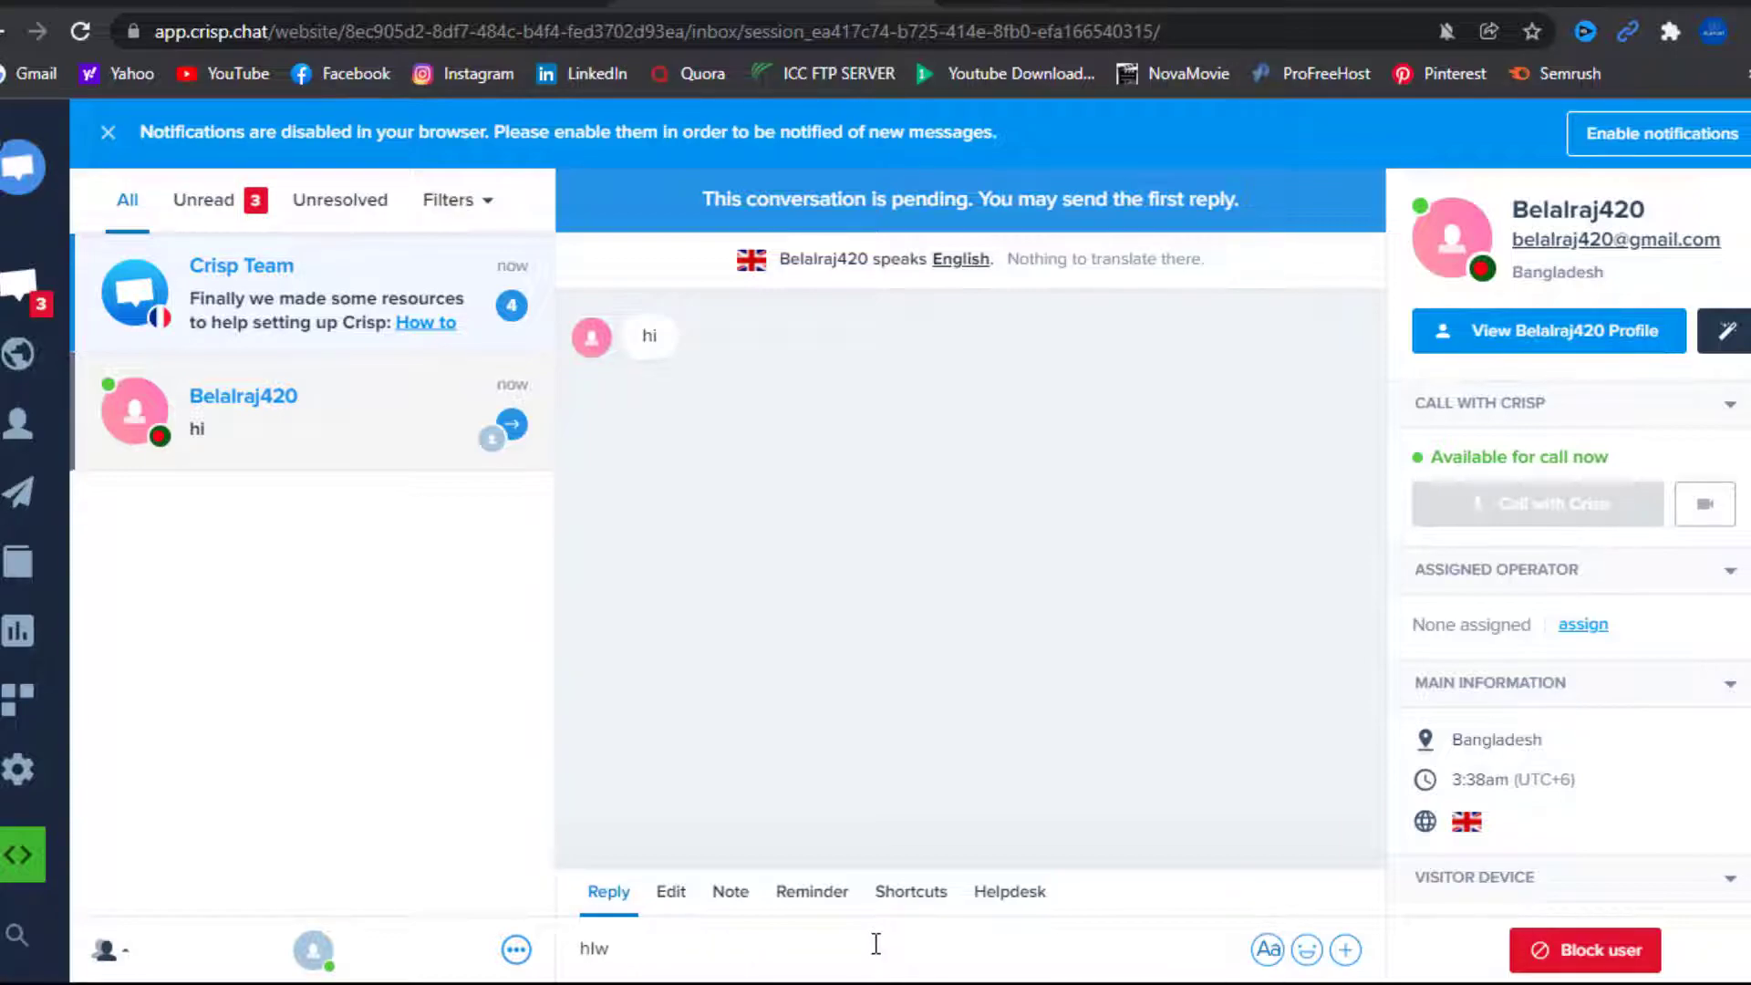
{"action": "type", "text": "w"}
{"action": "key", "text": "Return"}
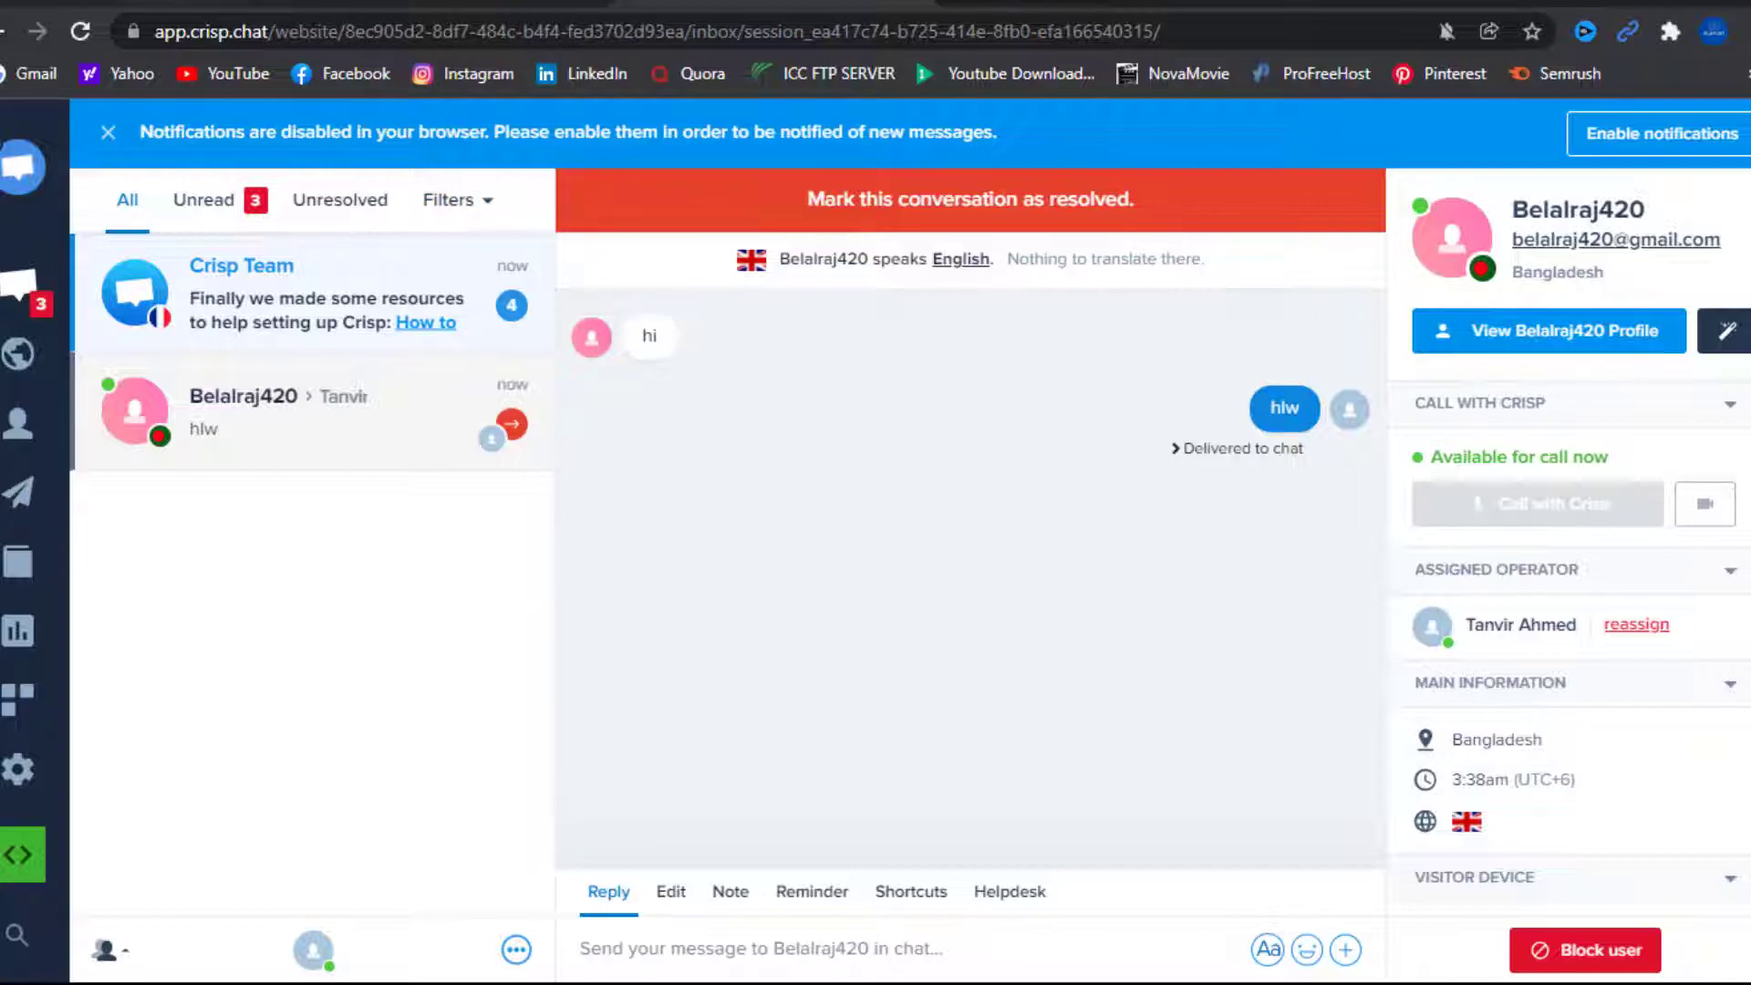
{"action": "left_click", "coordinate": [483, 3]}
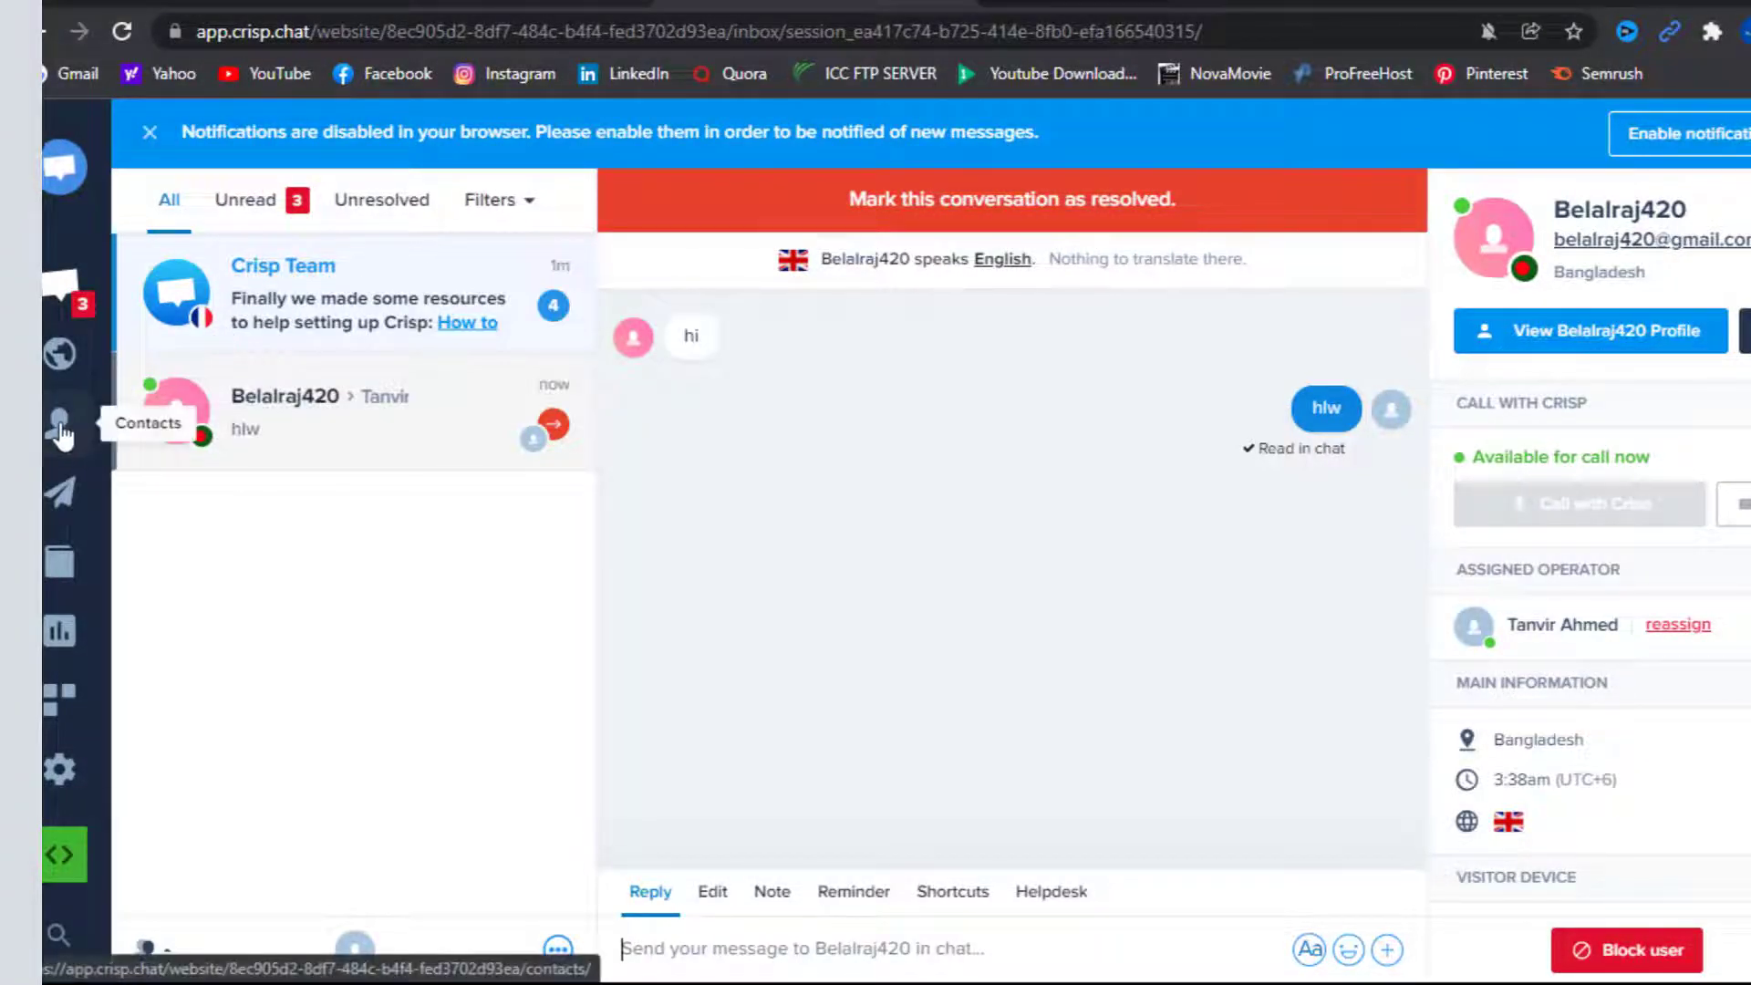
{"action": "left_click", "coordinate": [64, 771]}
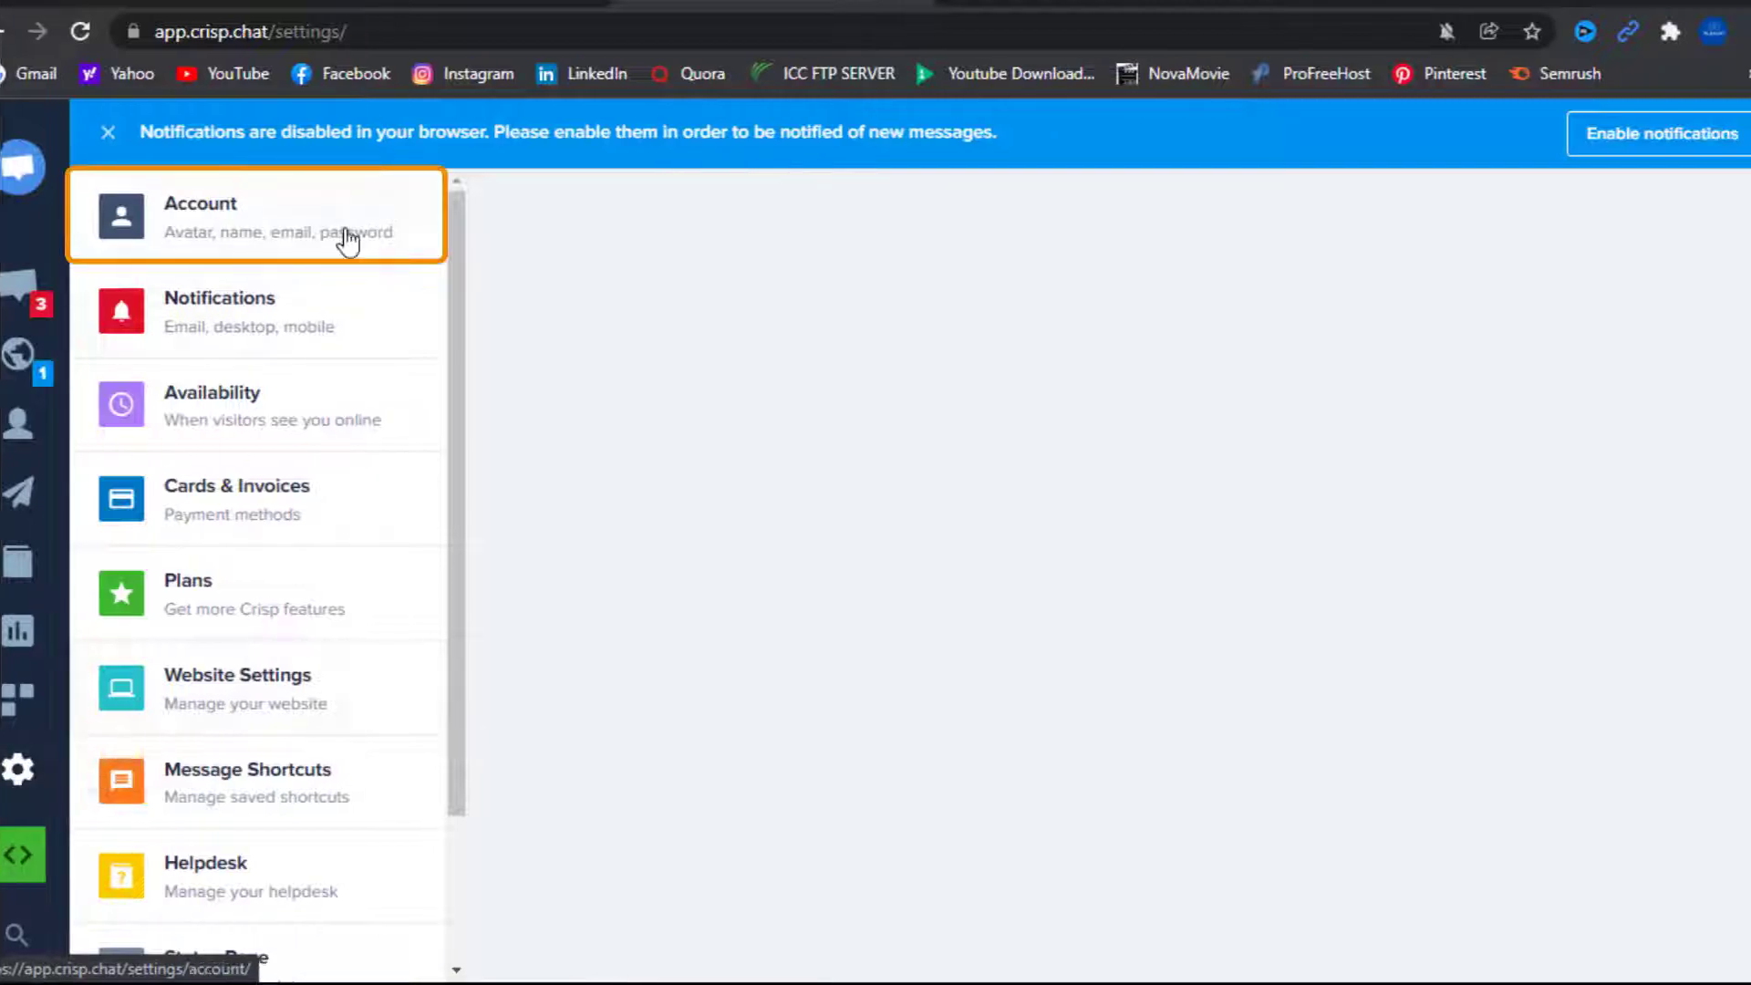
Upload a JPG photo as the operator's avatar in Account settings
{"action": "left_click", "coordinate": [343, 228]}
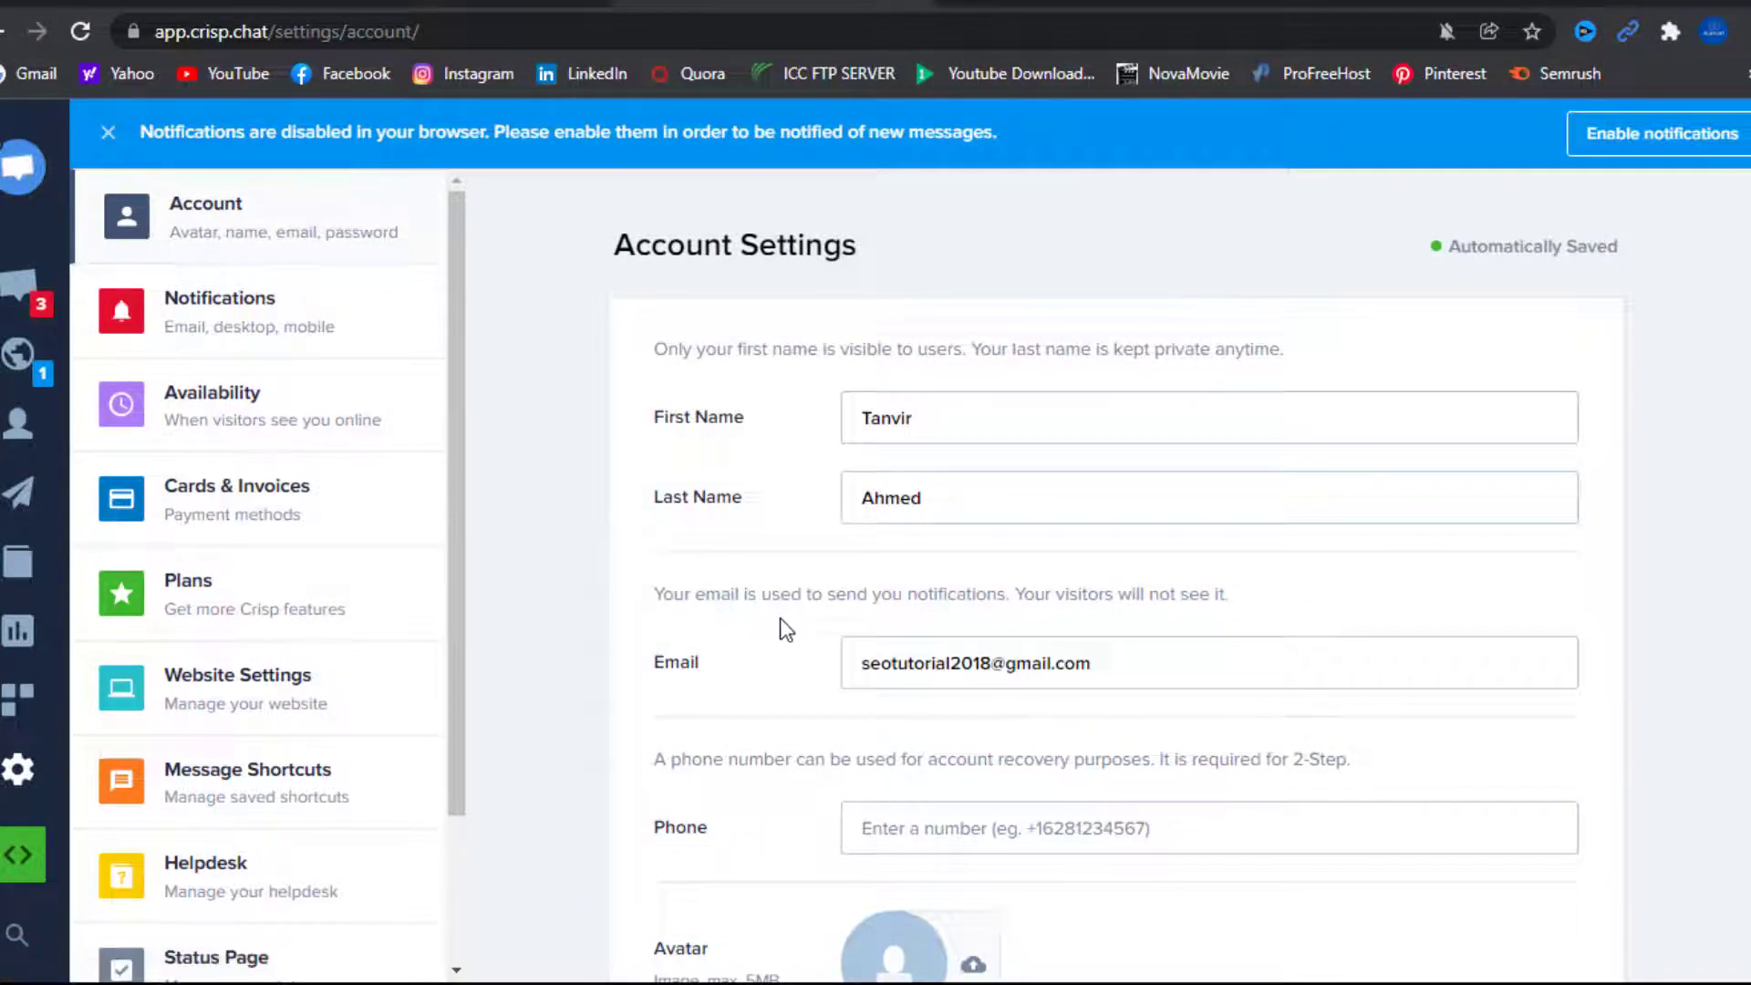
{"action": "scroll", "coordinate": [775, 625], "scroll_direction": "down", "scroll_amount": 3}
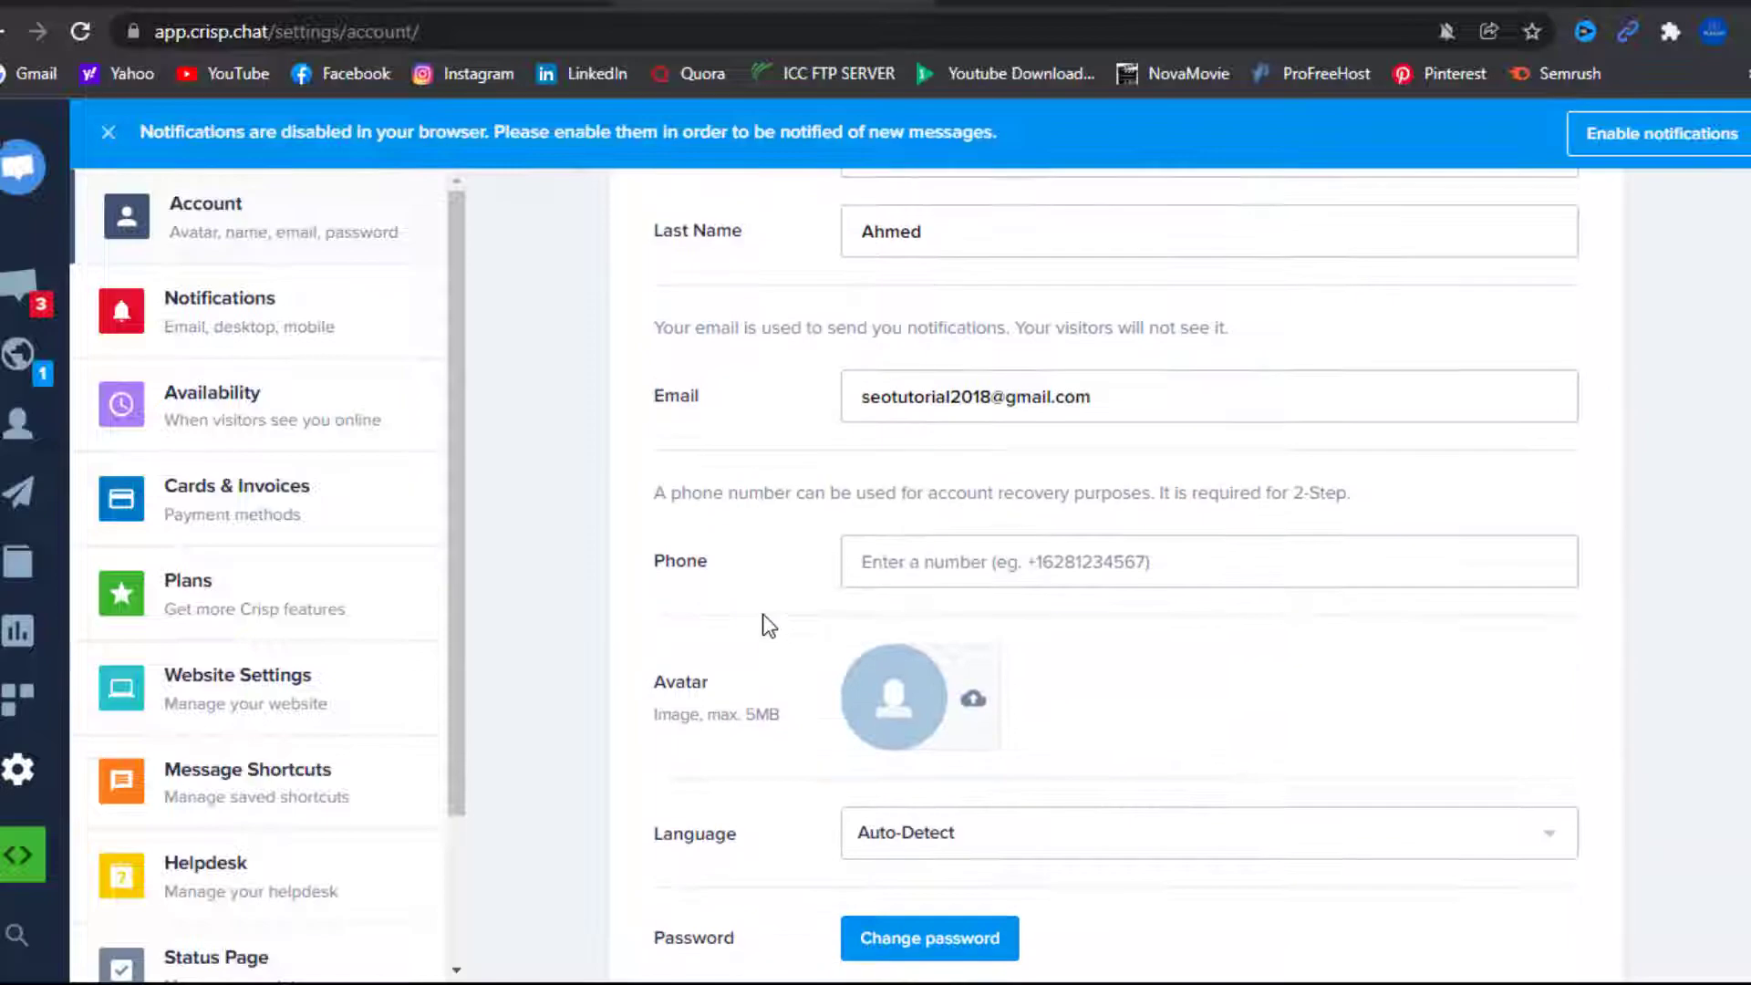
{"action": "left_click", "coordinate": [954, 700]}
{"action": "left_click", "coordinate": [1025, 300]}
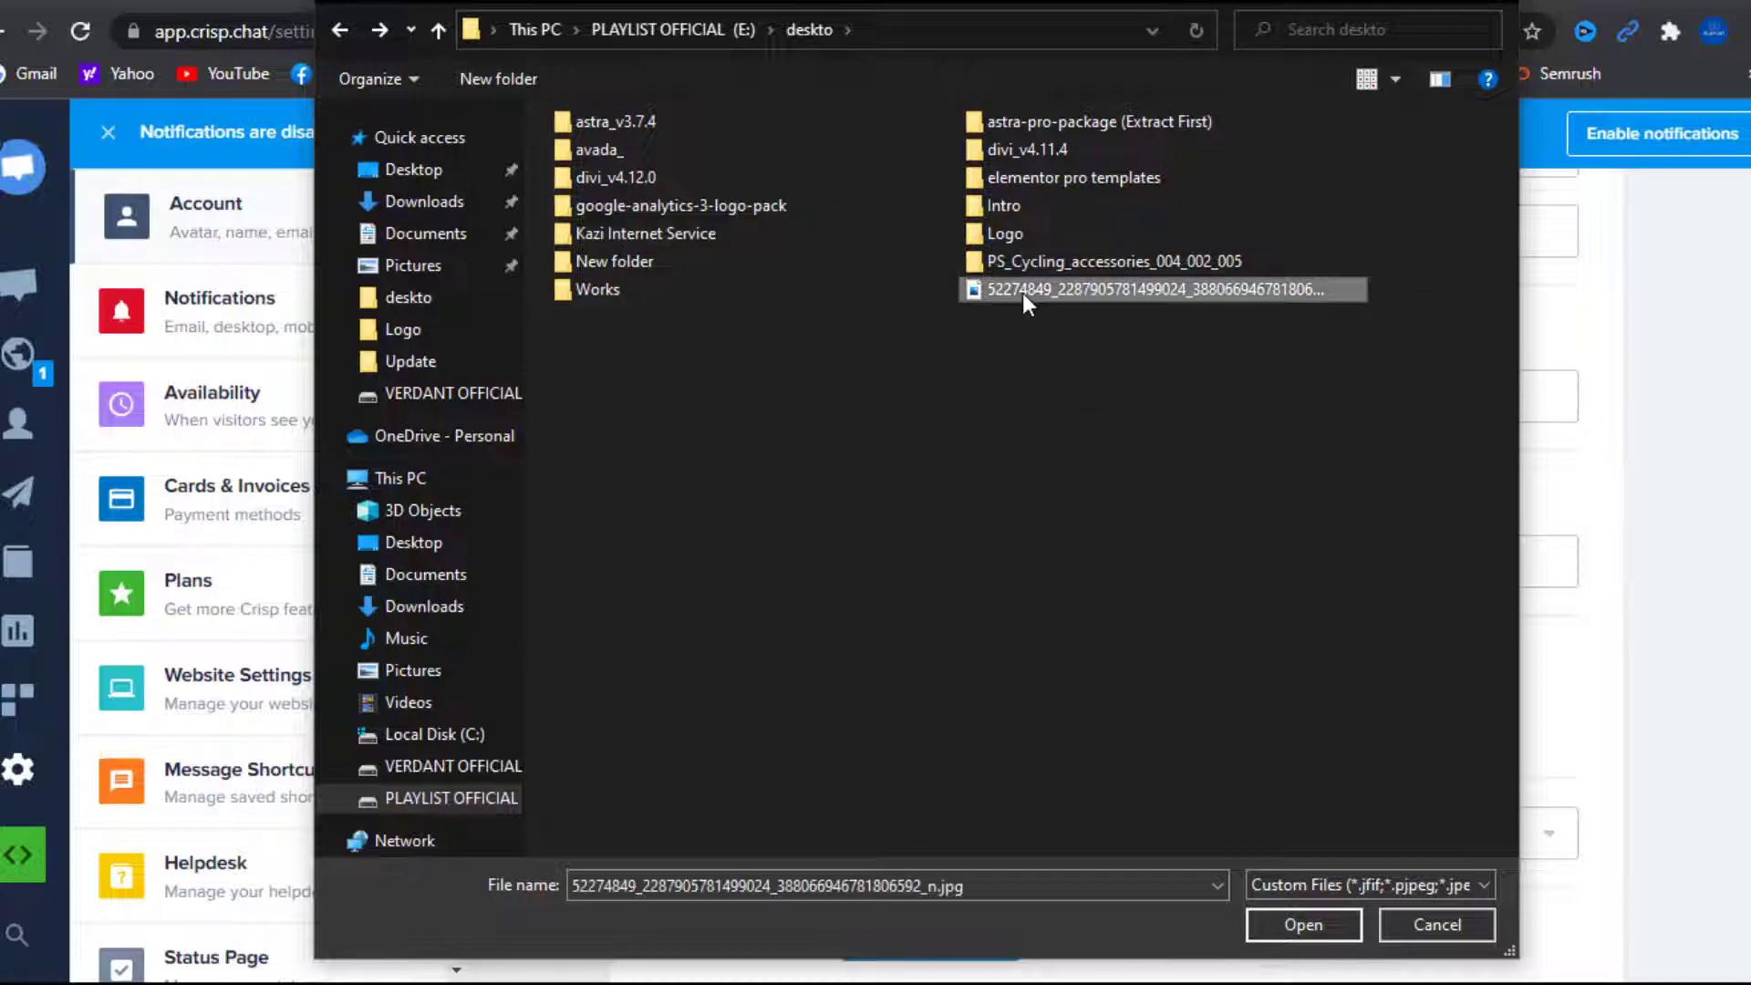
{"action": "left_click", "coordinate": [1279, 927]}
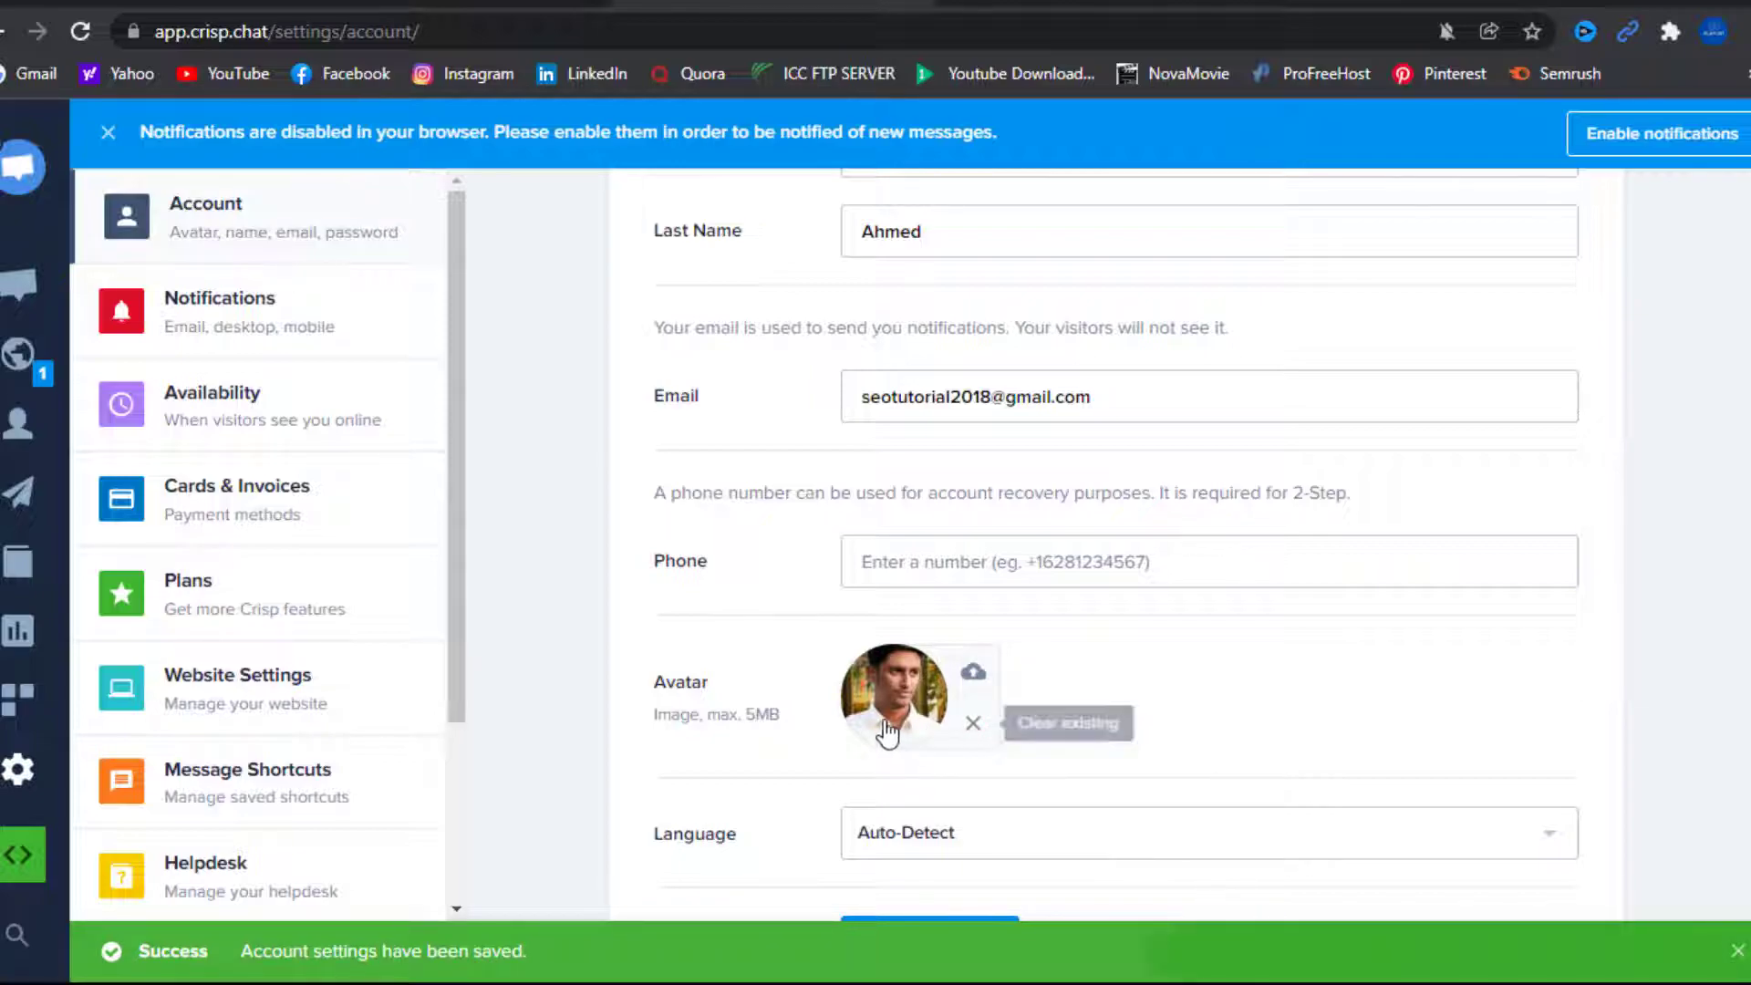
{"action": "scroll", "coordinate": [793, 780], "scroll_direction": "down", "scroll_amount": 3}
{"action": "scroll", "coordinate": [794, 780], "scroll_direction": "down", "scroll_amount": 3}
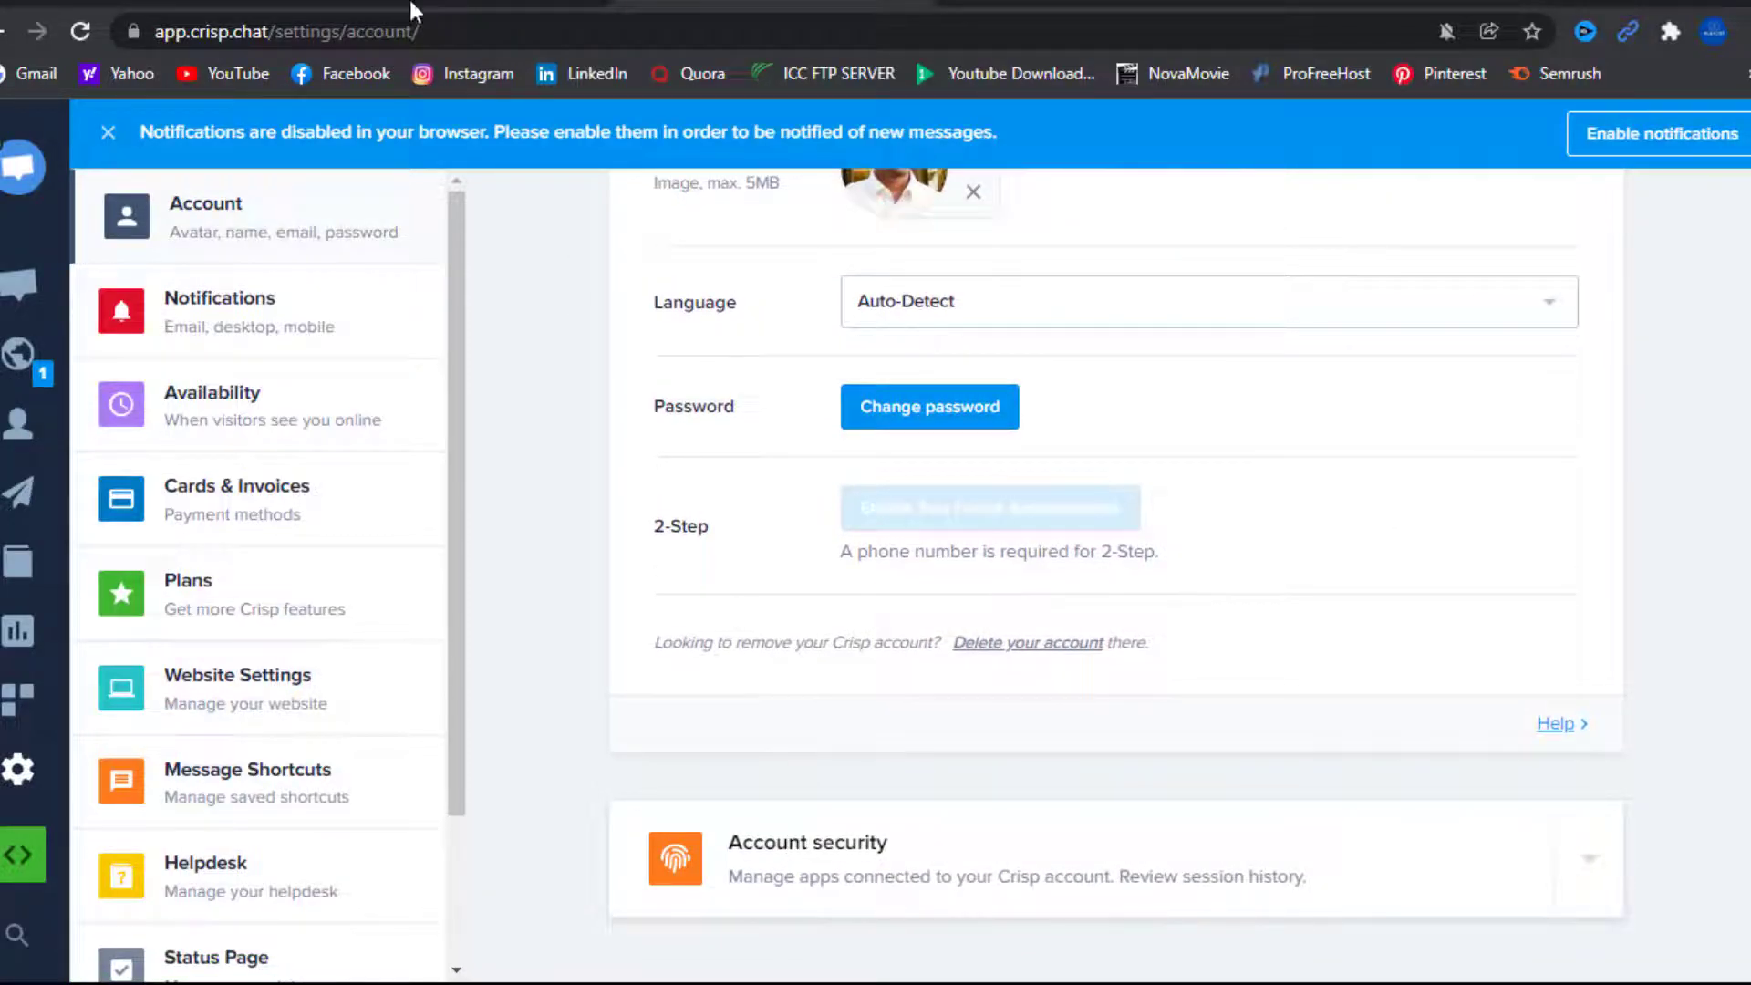
{"action": "left_click", "coordinate": [387, 3]}
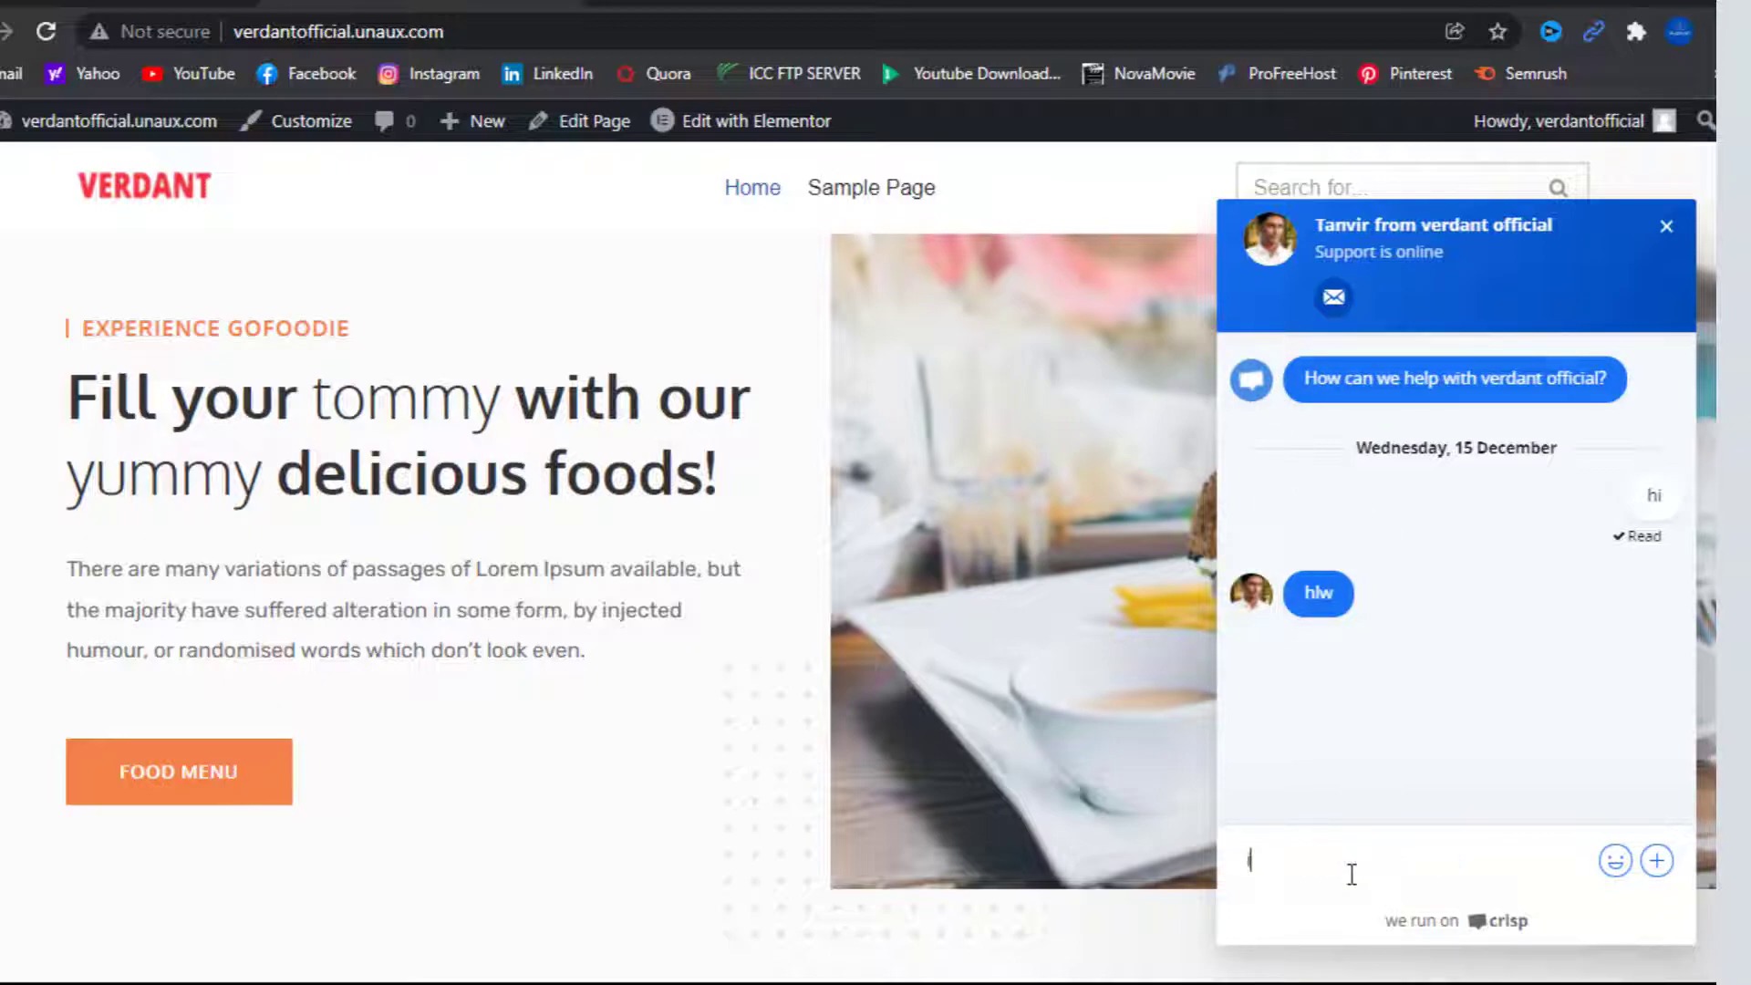
Send the message 'i need help' in the Verdant site's Crisp chat widget
{"action": "type", "text": "i need help"}
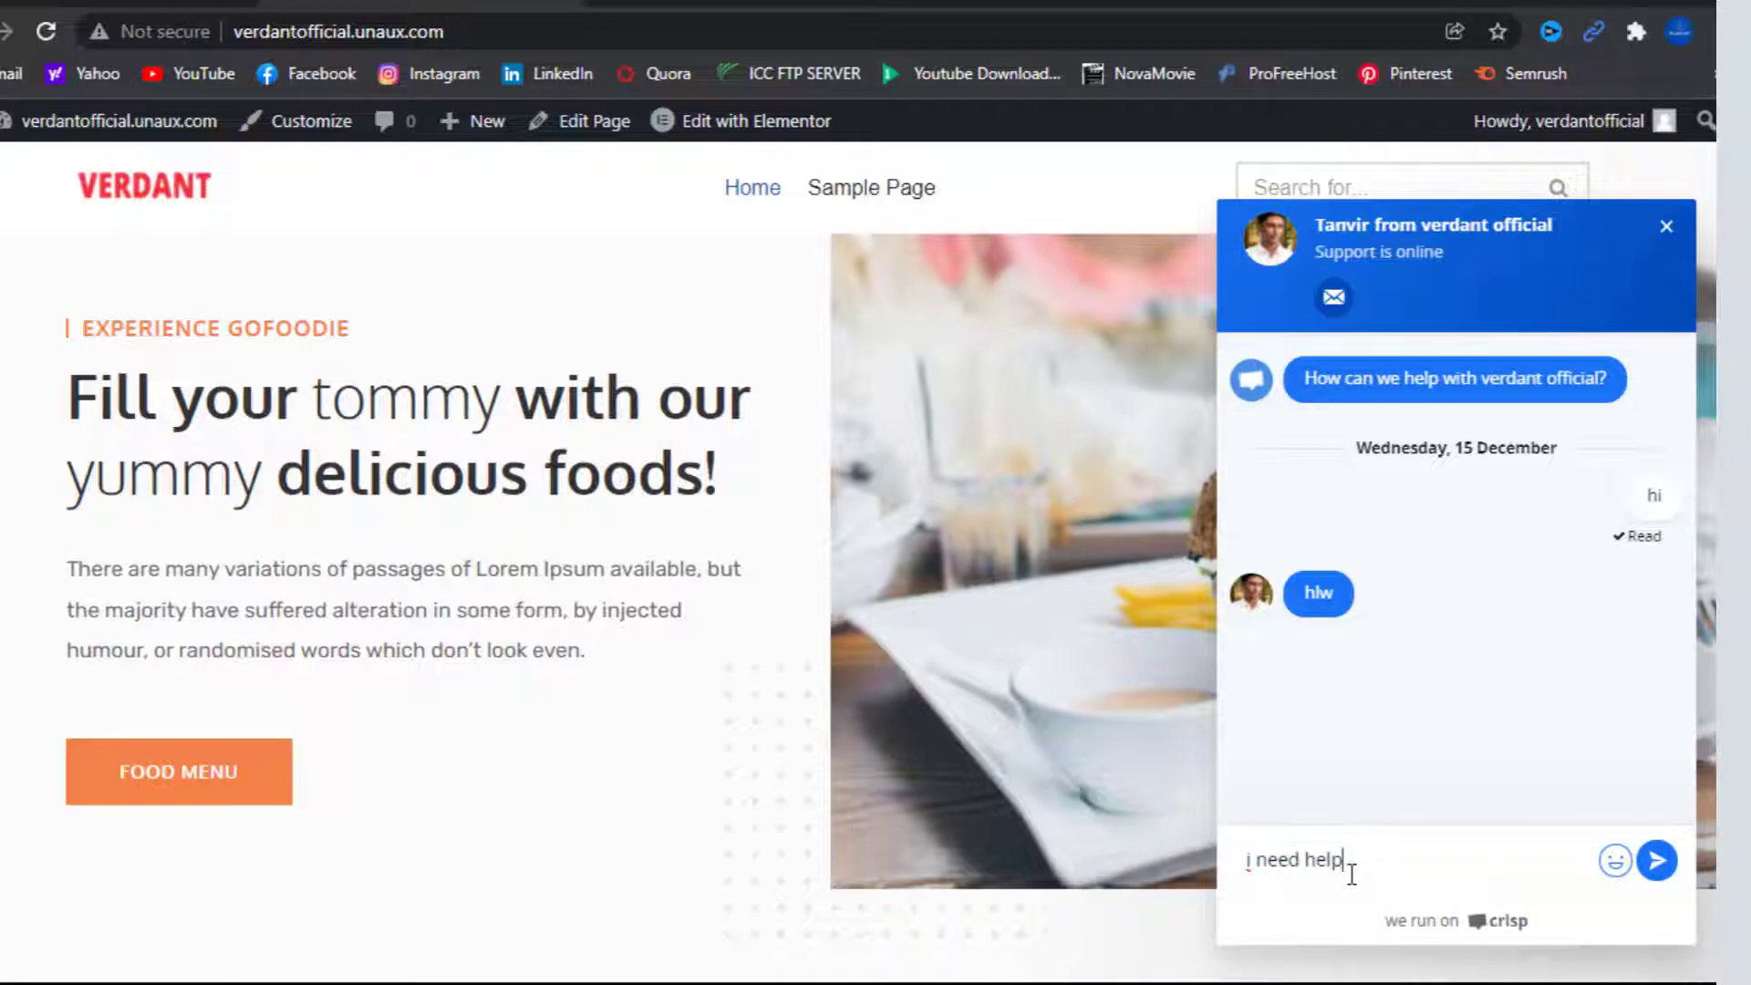
{"action": "key", "text": "Return"}
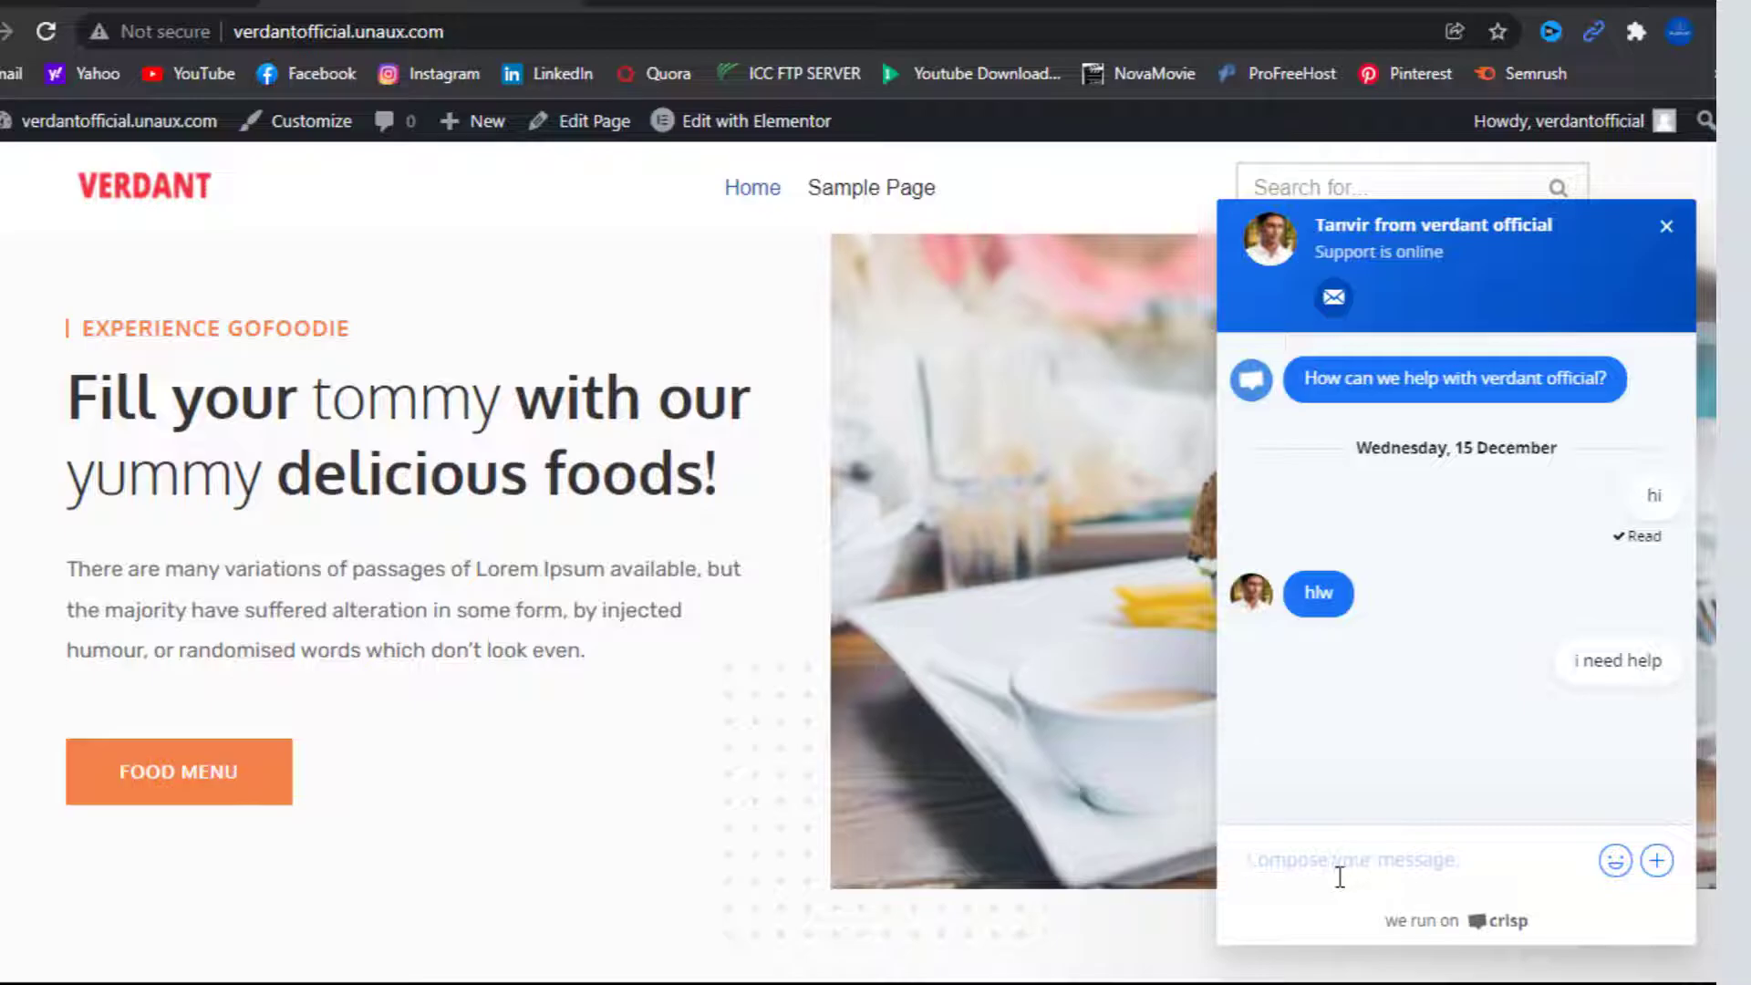